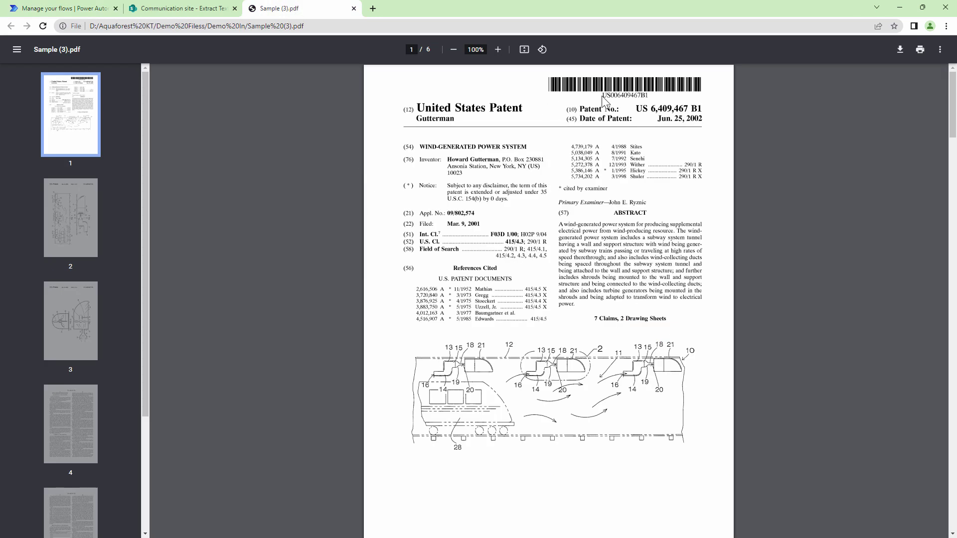
- Search the patent PDF for the inventor, then switch to the Extract Text OCR Demo library
key("ctrl+f")
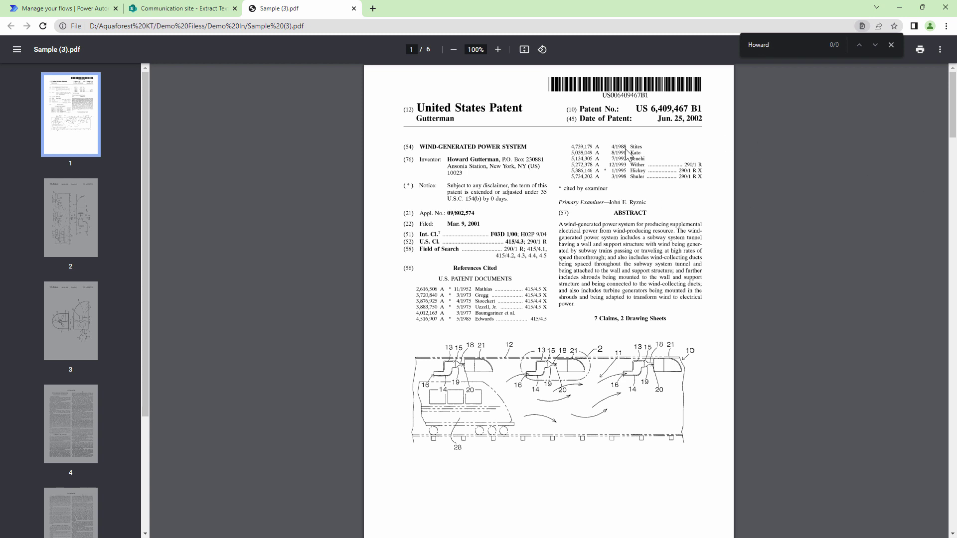
left_click(893, 46)
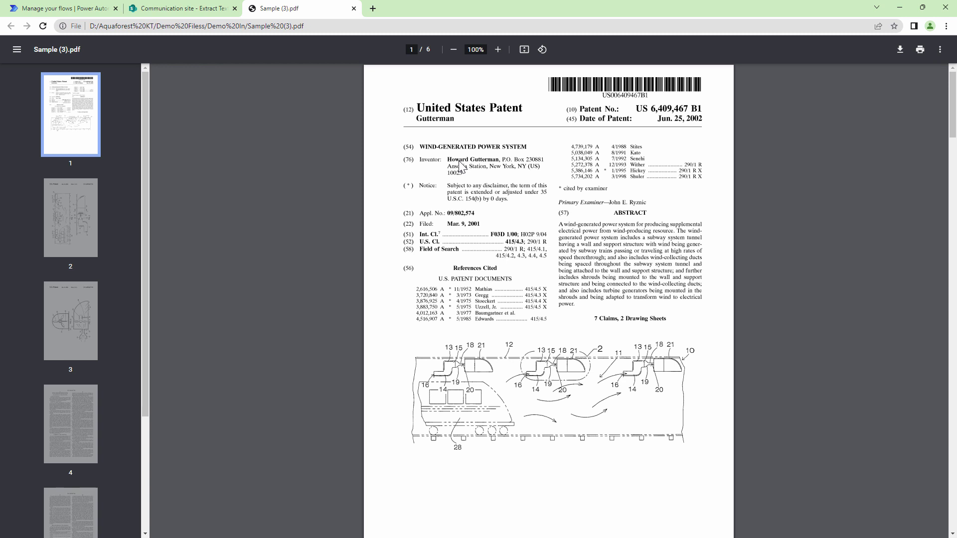
left_click(214, 9)
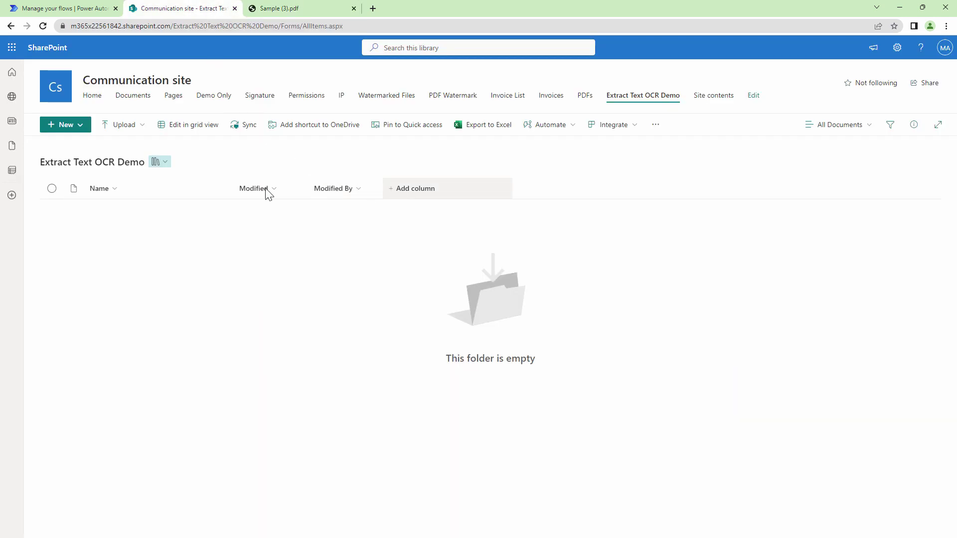
- Add an 'Inventor' column of type Multiple lines of text to the library
left_click(399, 194)
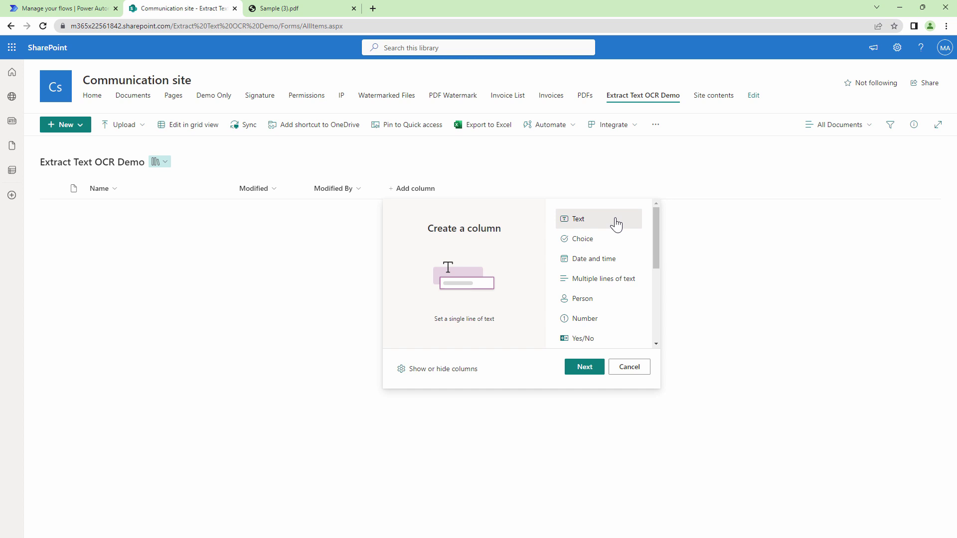
left_click(583, 372)
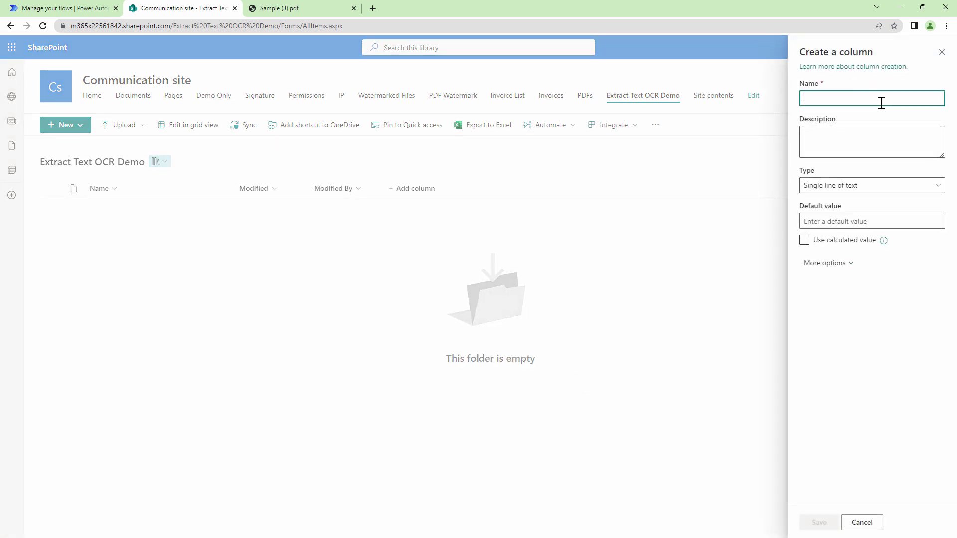
type("Inven")
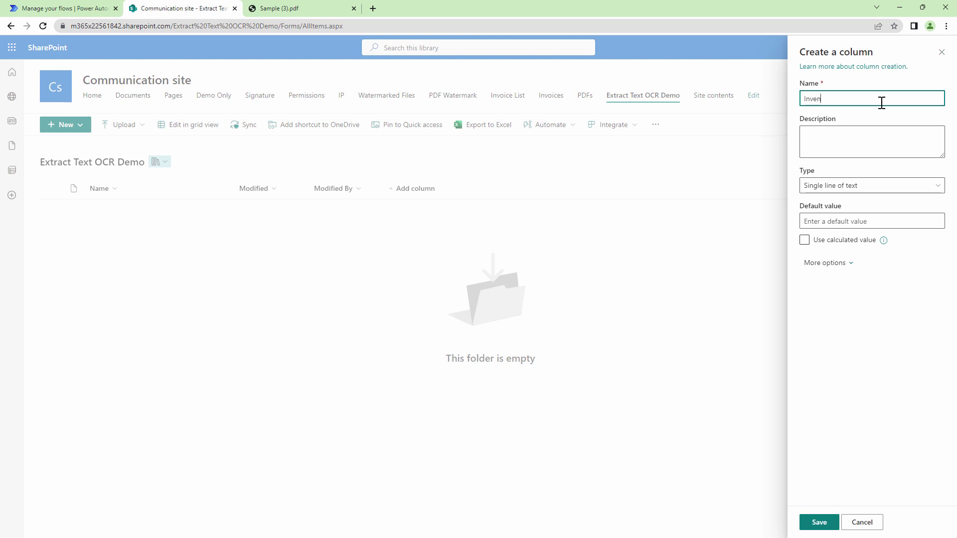
type("tor")
left_click(861, 194)
left_click(857, 216)
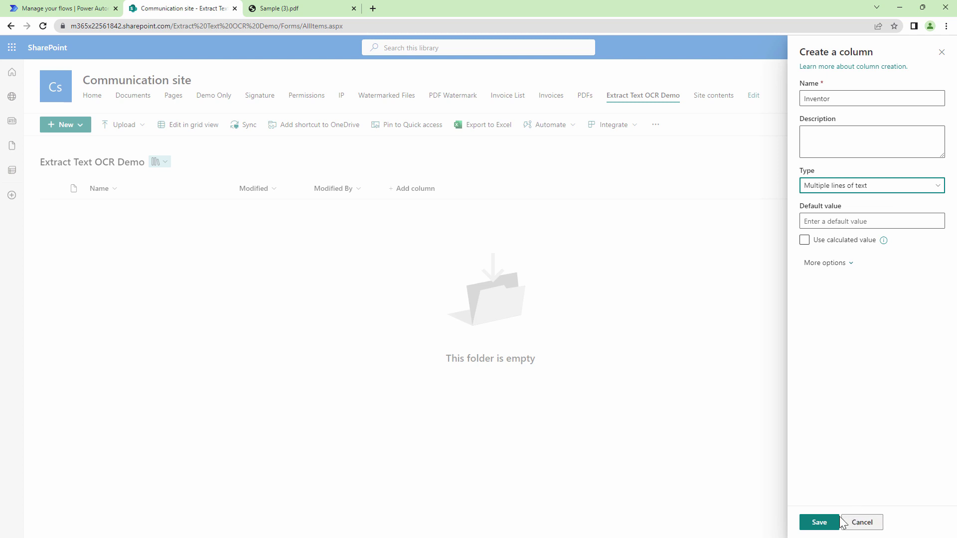
left_click(821, 527)
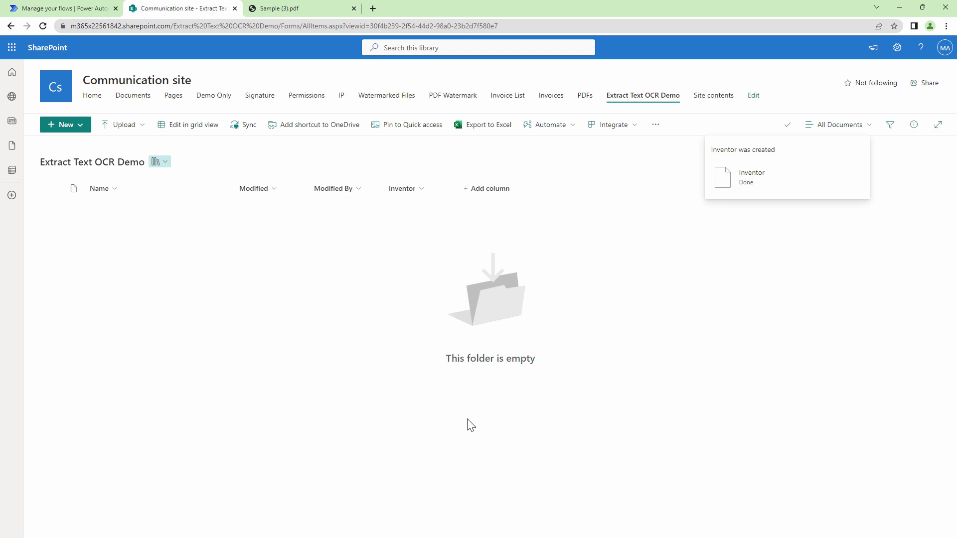
- Create a Yes/No column named 'Ocred' with default value No
left_click(467, 196)
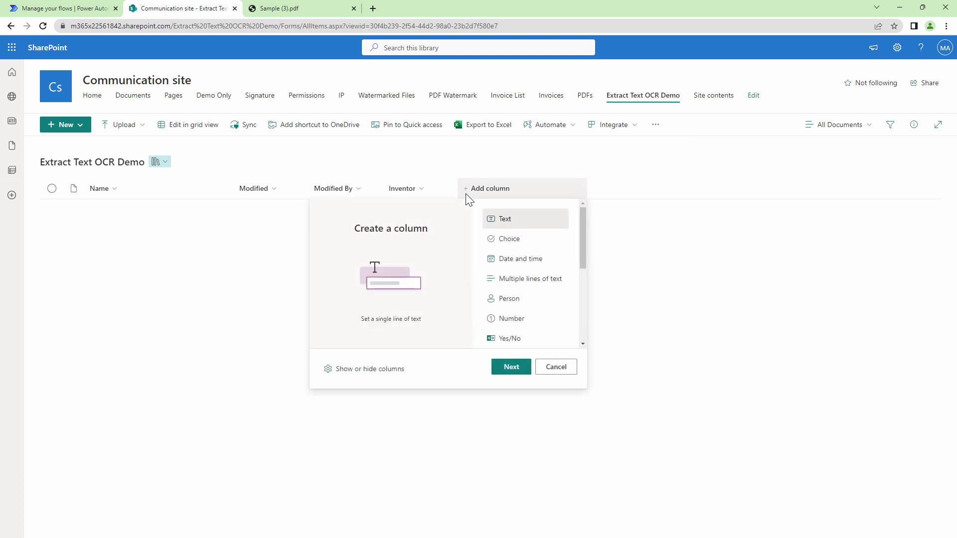
left_click(514, 244)
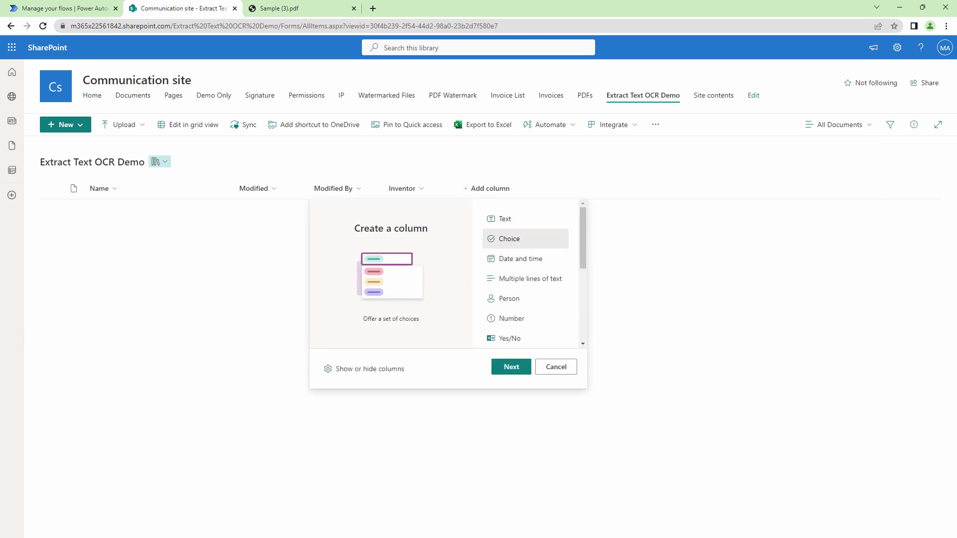
left_click(511, 339)
left_click(510, 367)
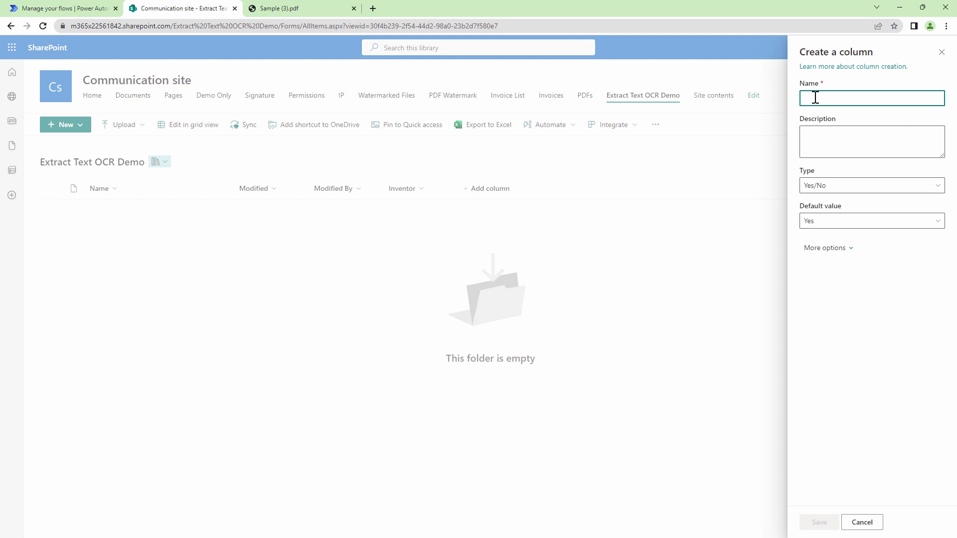
type("Ocred")
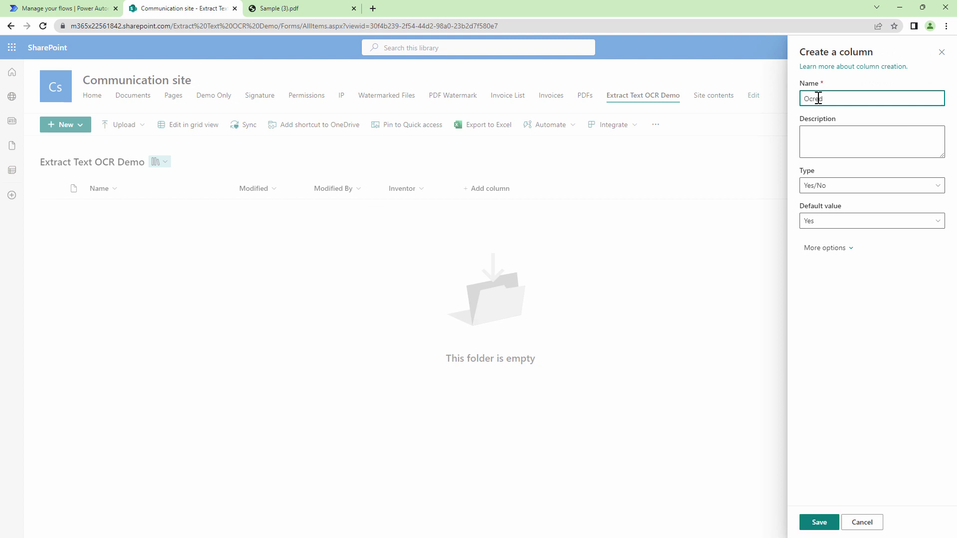
left_click(840, 224)
left_click(830, 255)
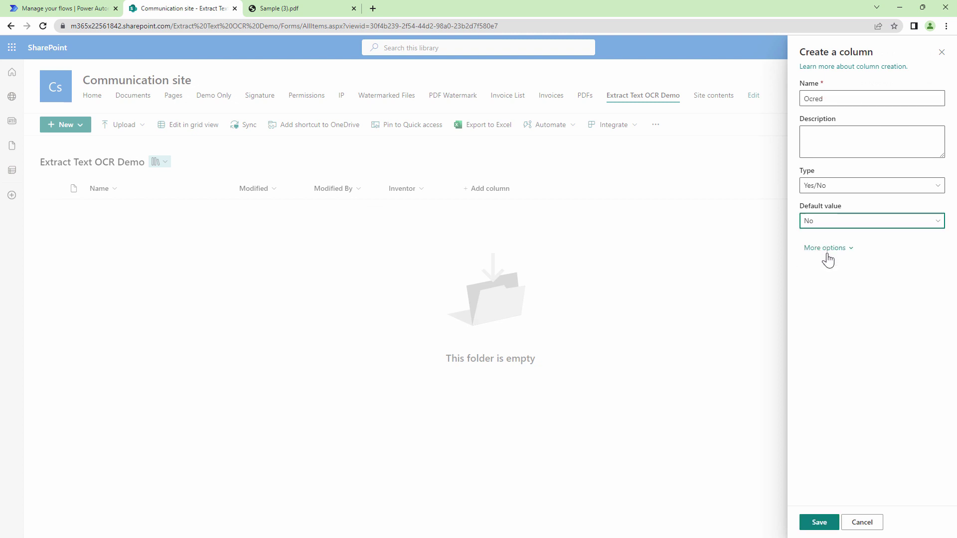
left_click(819, 523)
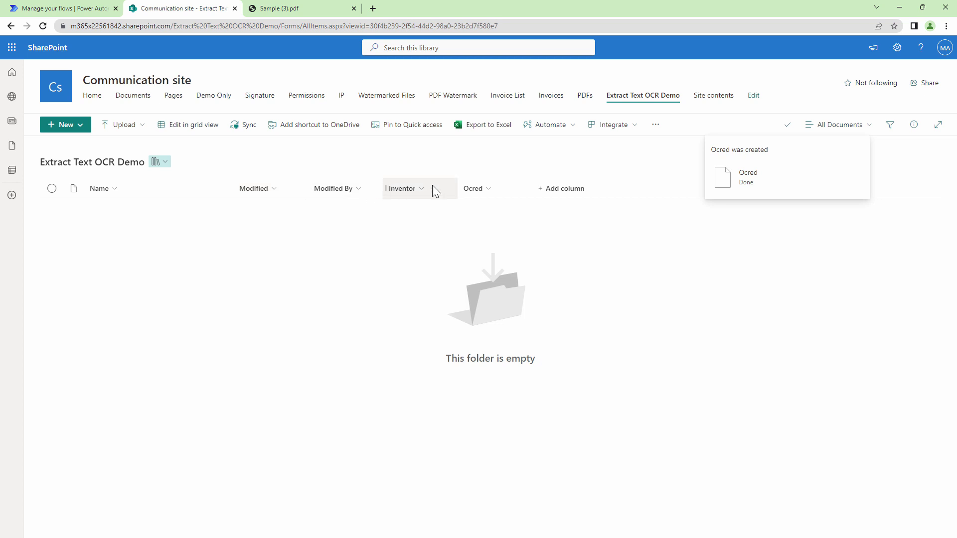
- Review the Ocred column's settings in the editor and cancel without changes
left_click(469, 190)
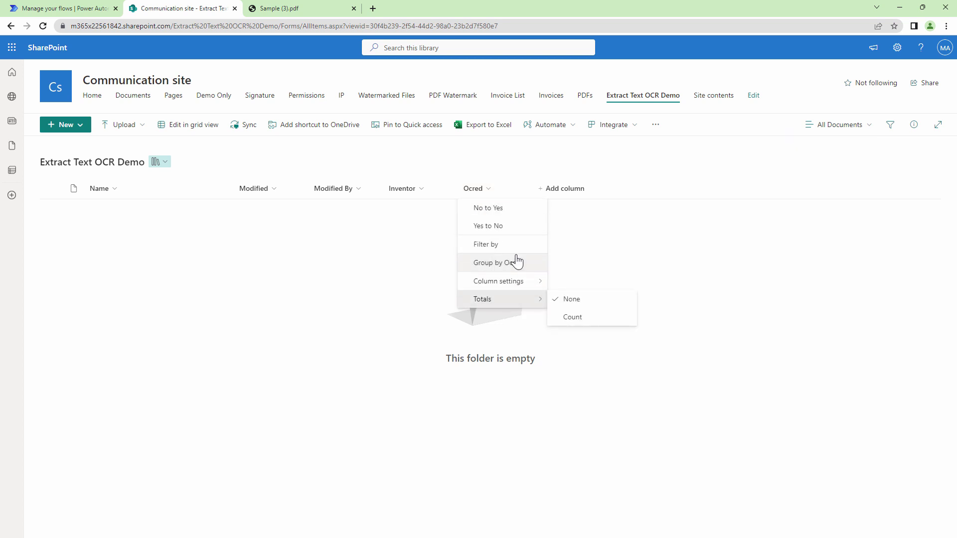
left_click(570, 282)
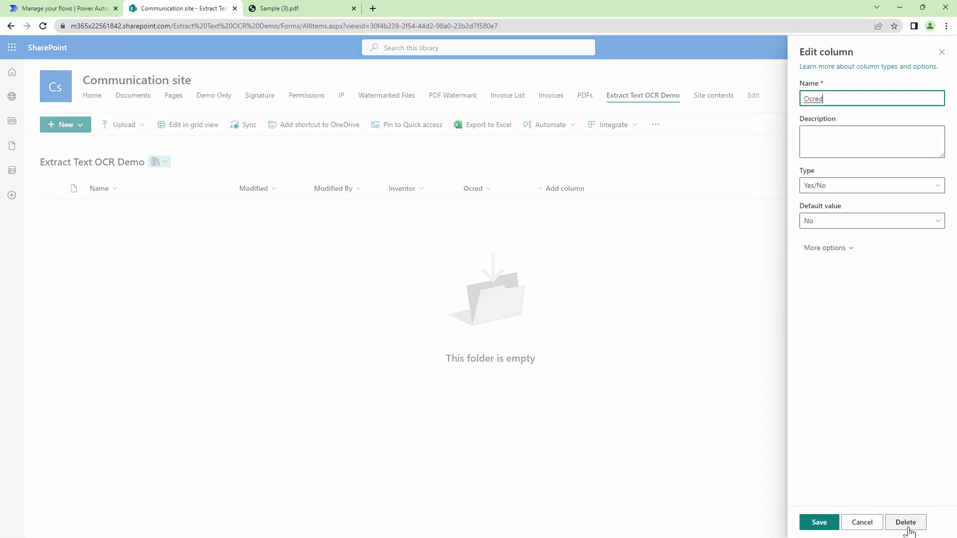
left_click(867, 523)
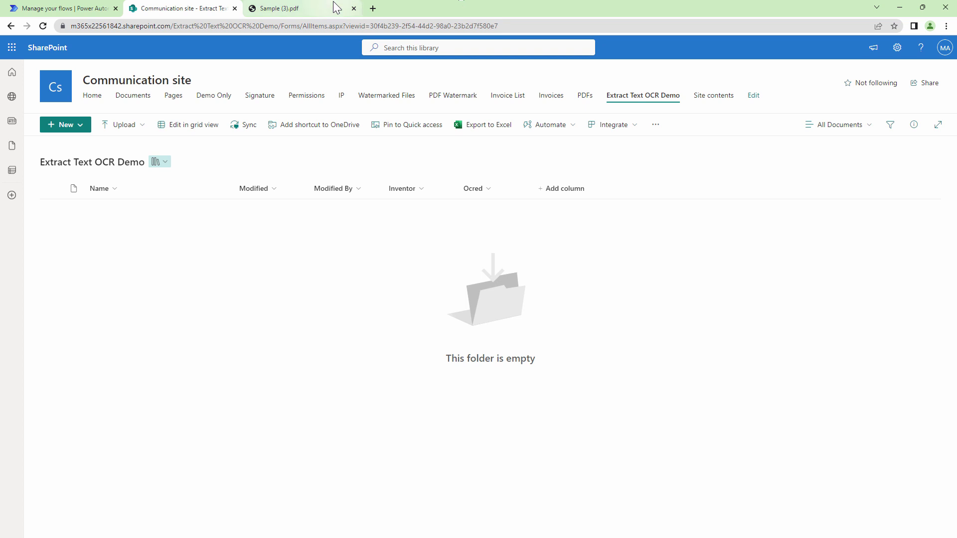
- Start a new automated cloud flow in Power Automate, skipping the naming screen
left_click(86, 11)
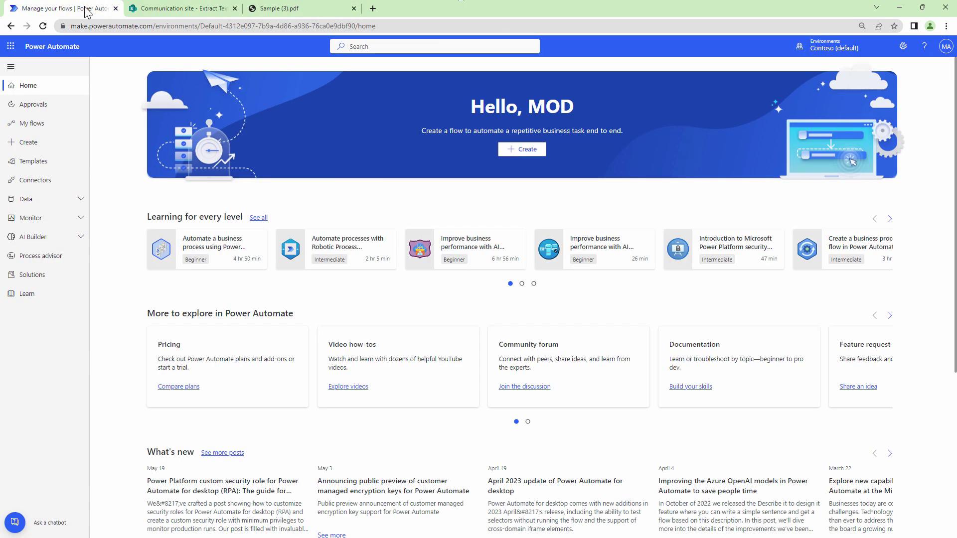
left_click(28, 140)
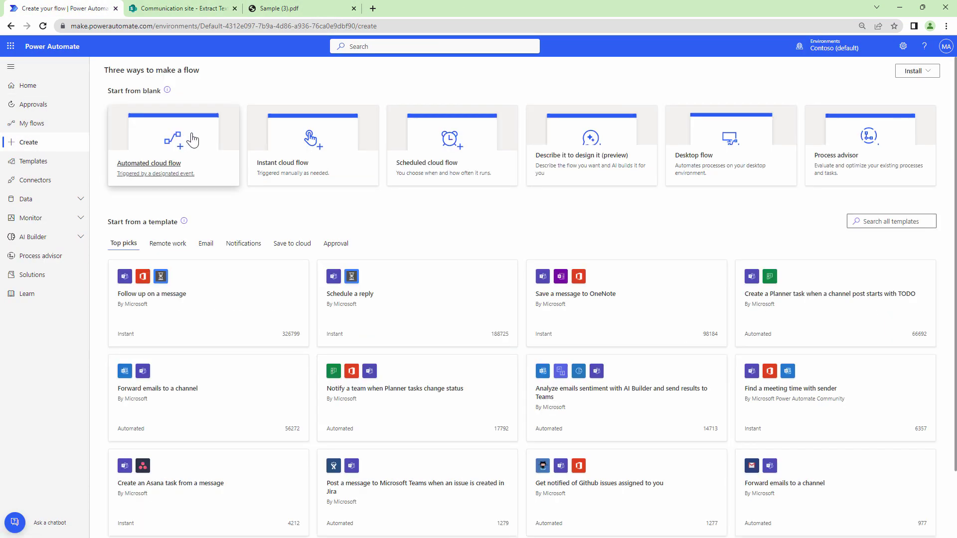
left_click(167, 170)
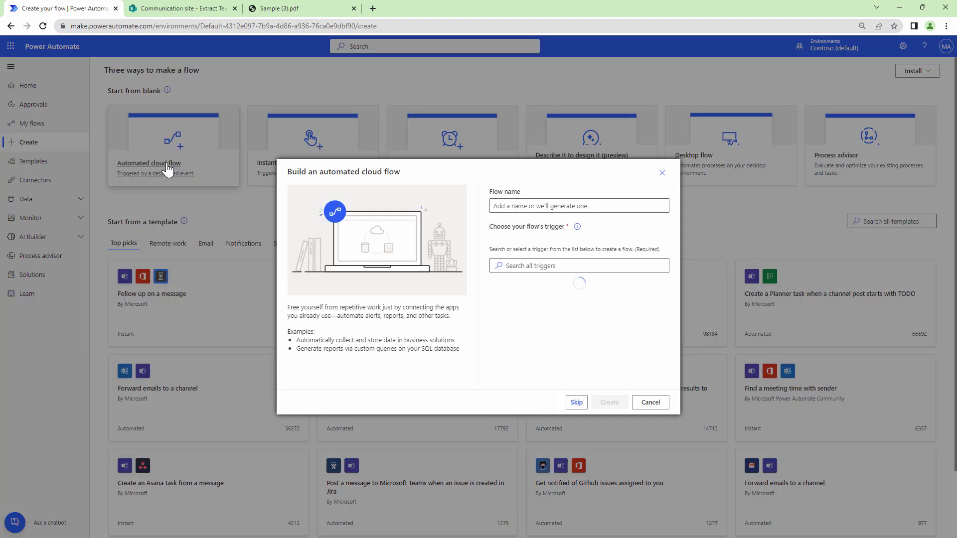
left_click(576, 403)
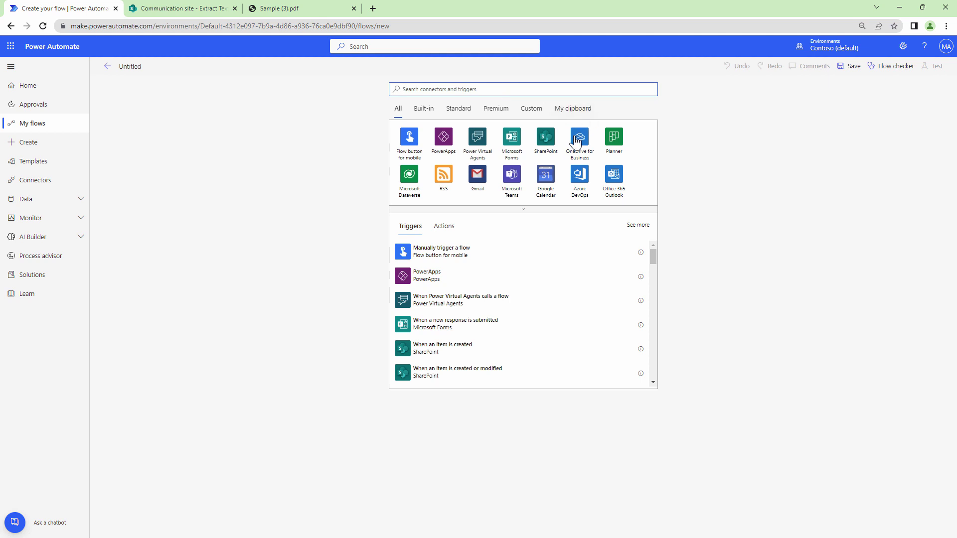
- Use SharePoint 'When a file is created or modified' on Communication site's Extract Text OCR Demo library
left_click(548, 140)
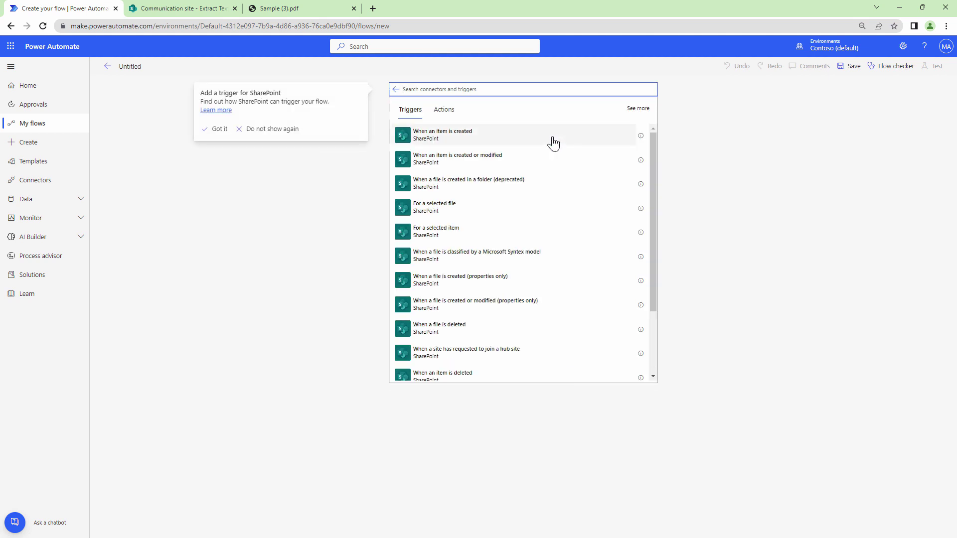
type("Sh")
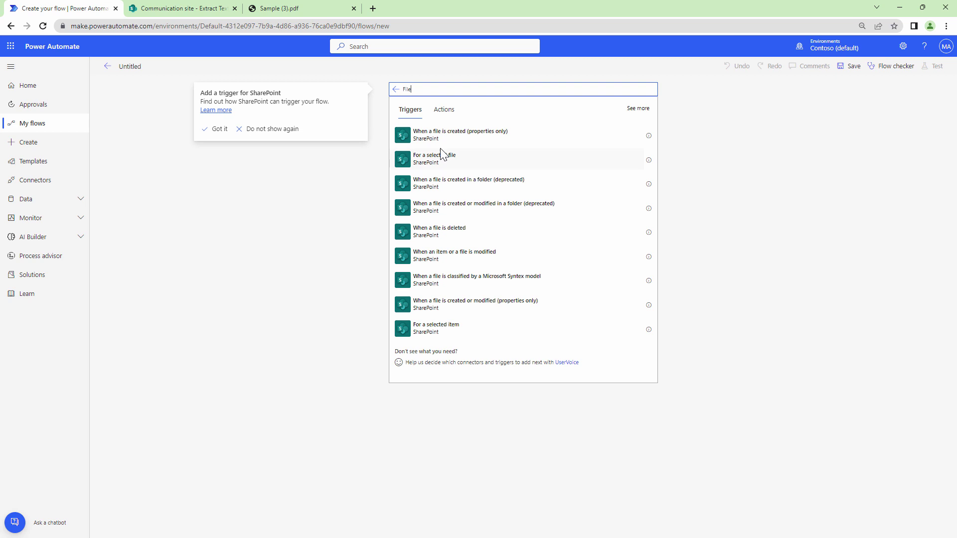
left_click(508, 315)
left_click(639, 113)
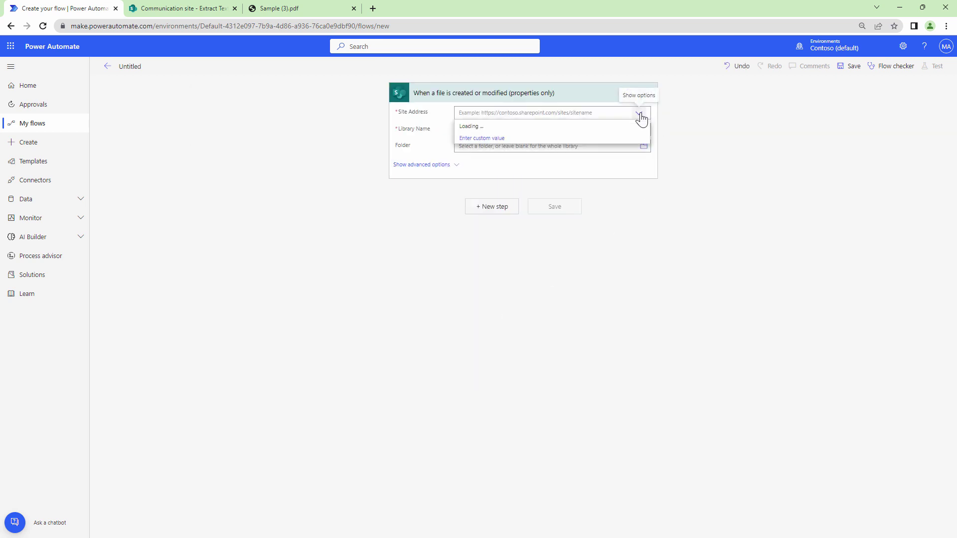
left_click(579, 139)
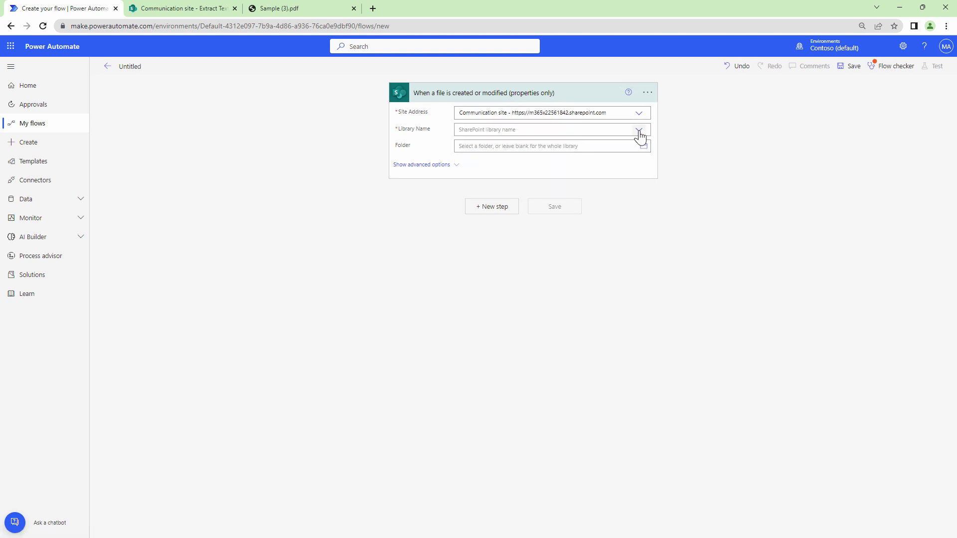
left_click(639, 131)
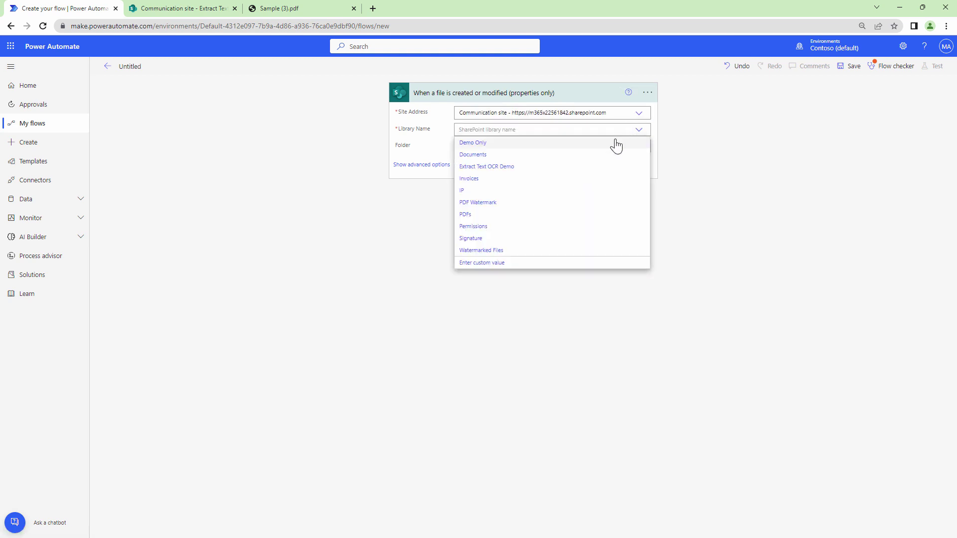
left_click(522, 167)
- Discard an empty new step and bring up the trigger's settings
left_click(506, 208)
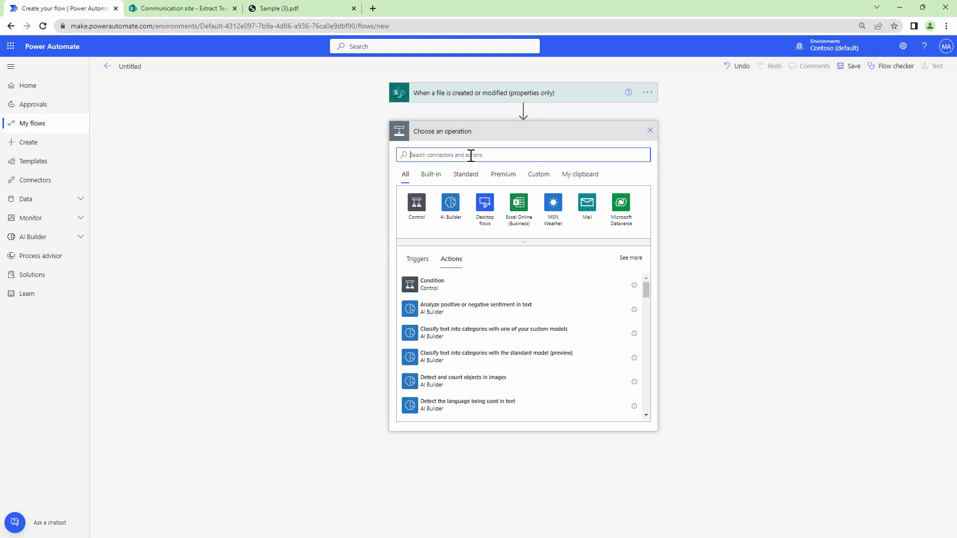
left_click(650, 131)
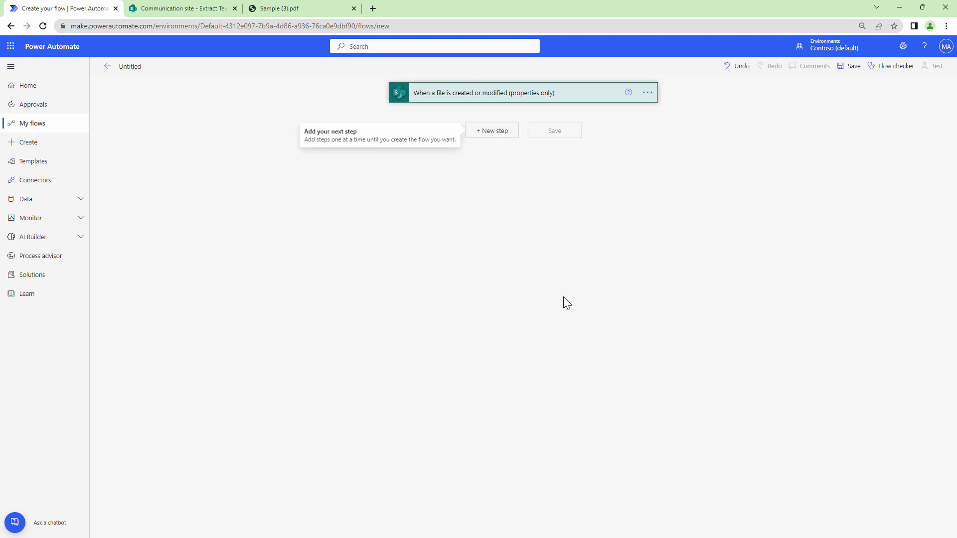
left_click(649, 93)
left_click(690, 155)
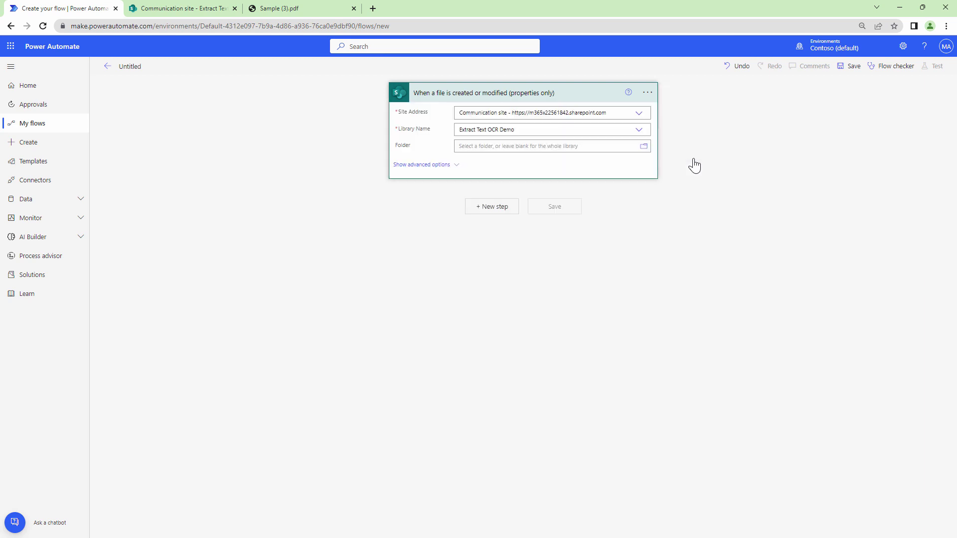
left_click(412, 430)
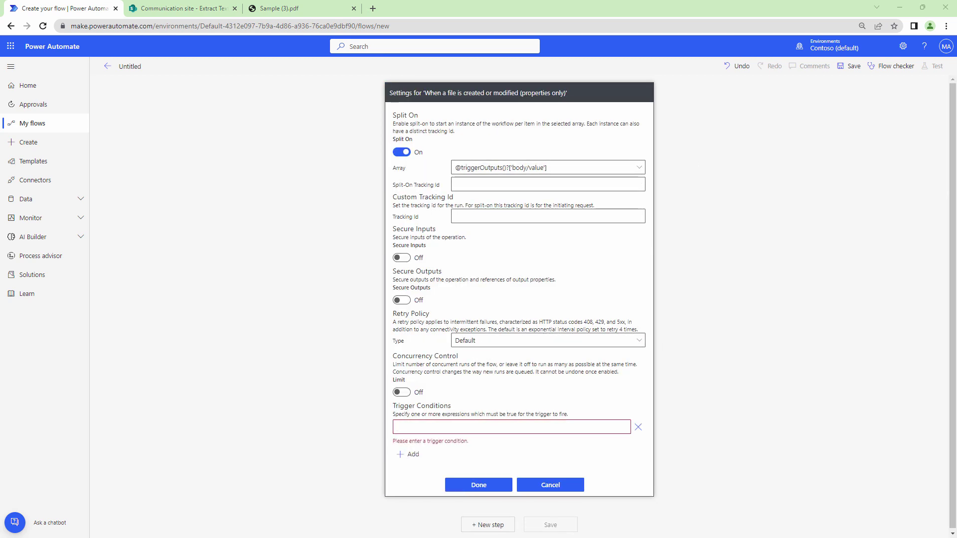
type("@equals(triggerBody()?['OCRed'], false)")
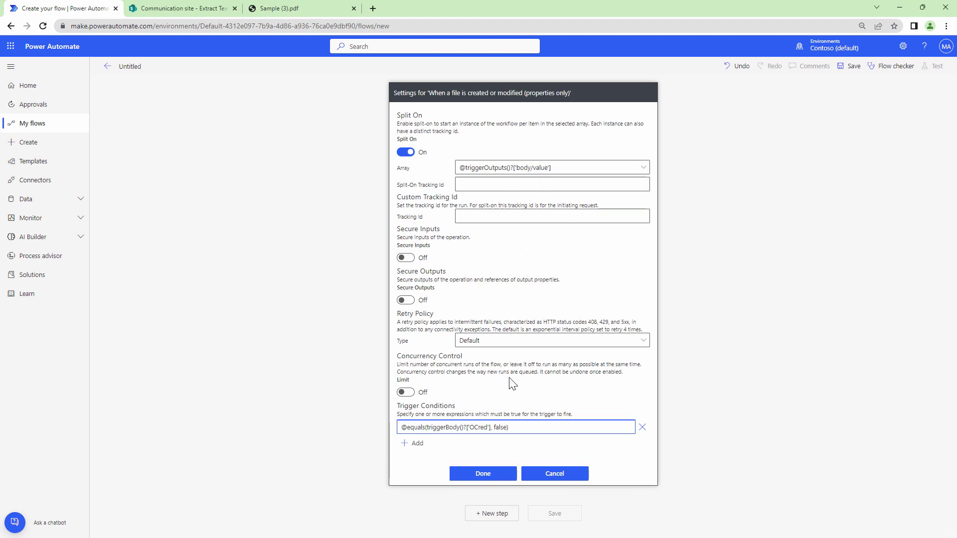
left_click_drag(487, 427, 471, 427)
key("BackSpace")
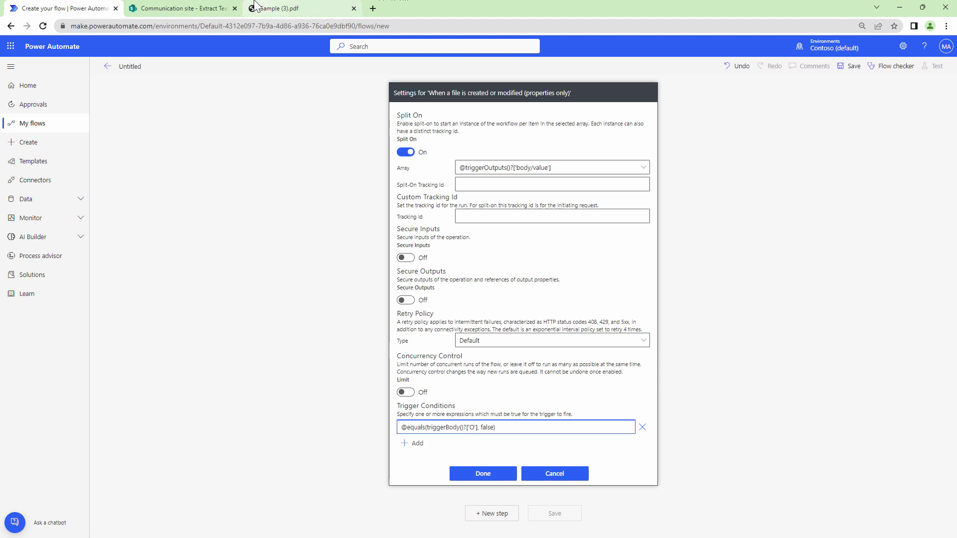
left_click(223, 11)
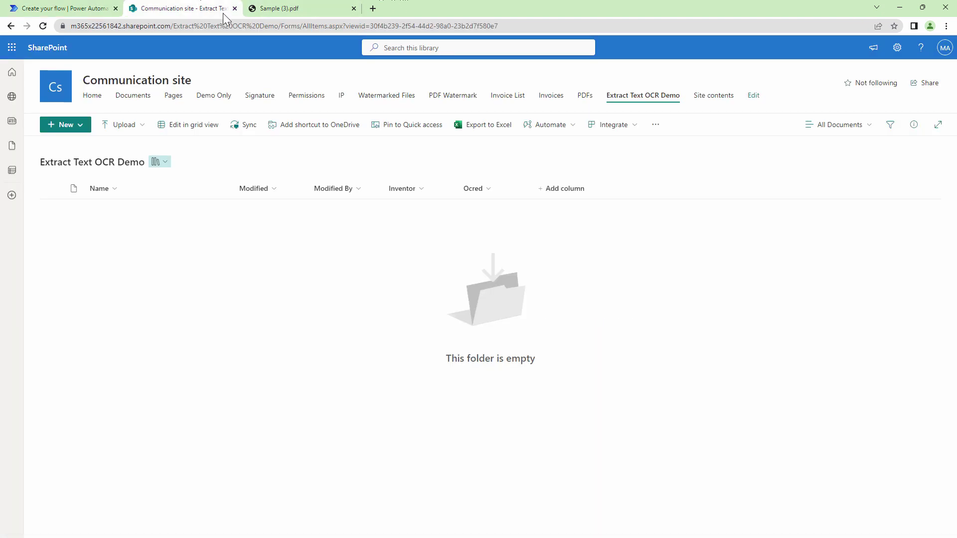
left_click(96, 9)
key("BackSpace")
type("ocred")
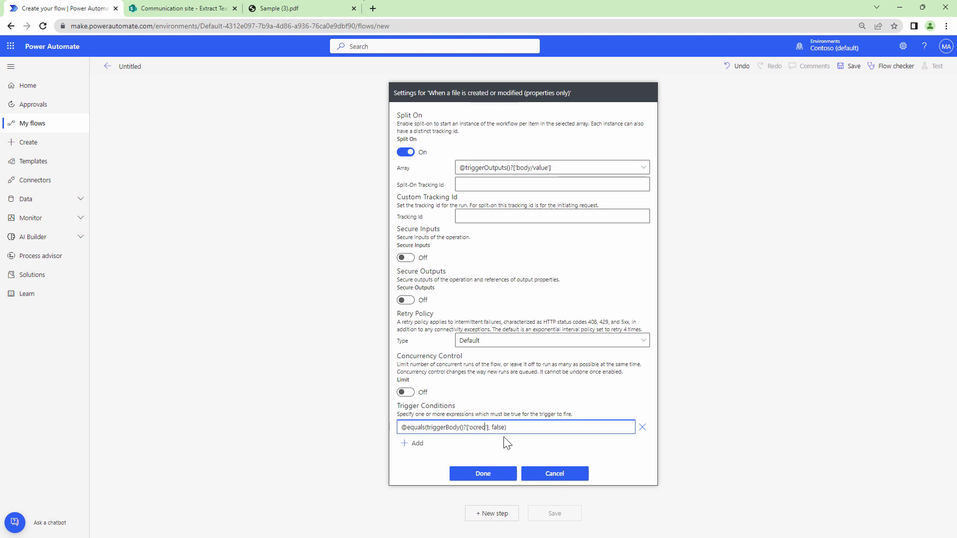
left_click(483, 474)
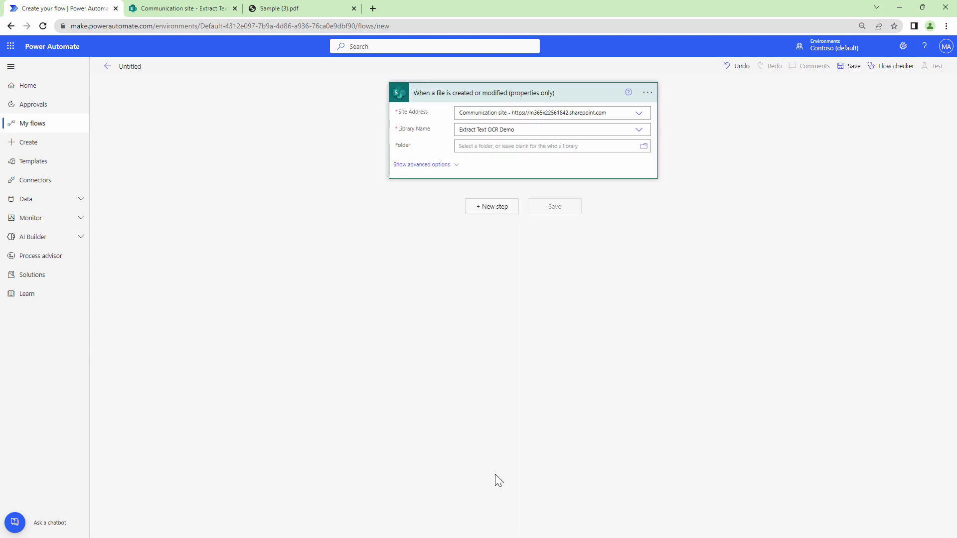
- Add a Get file content step using the trigger's Identifier, then search for Muhimbi actions
left_click(496, 215)
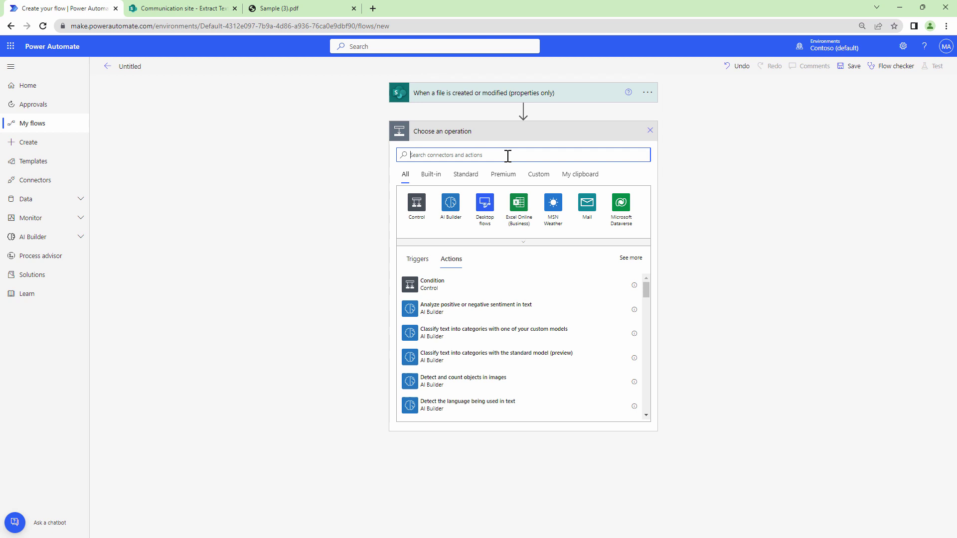
type("F")
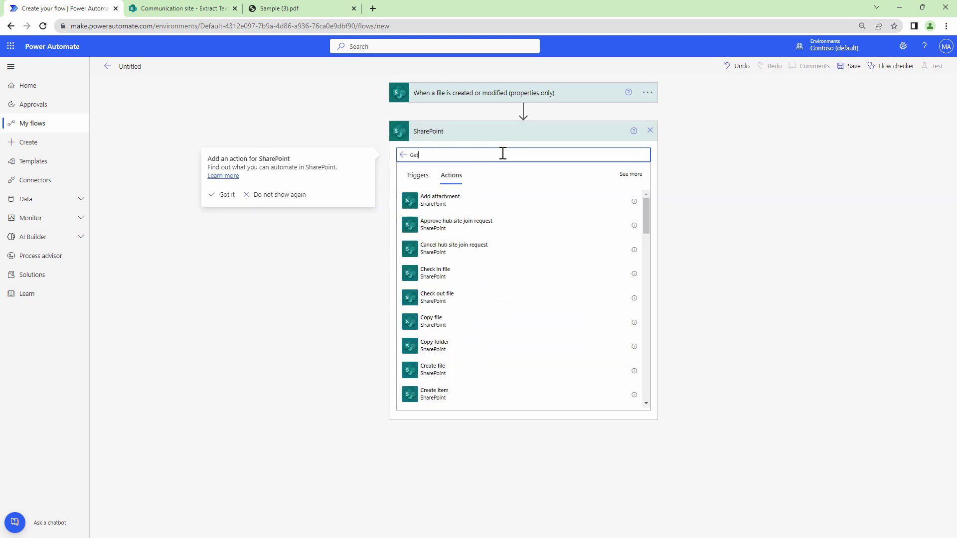
type("f")
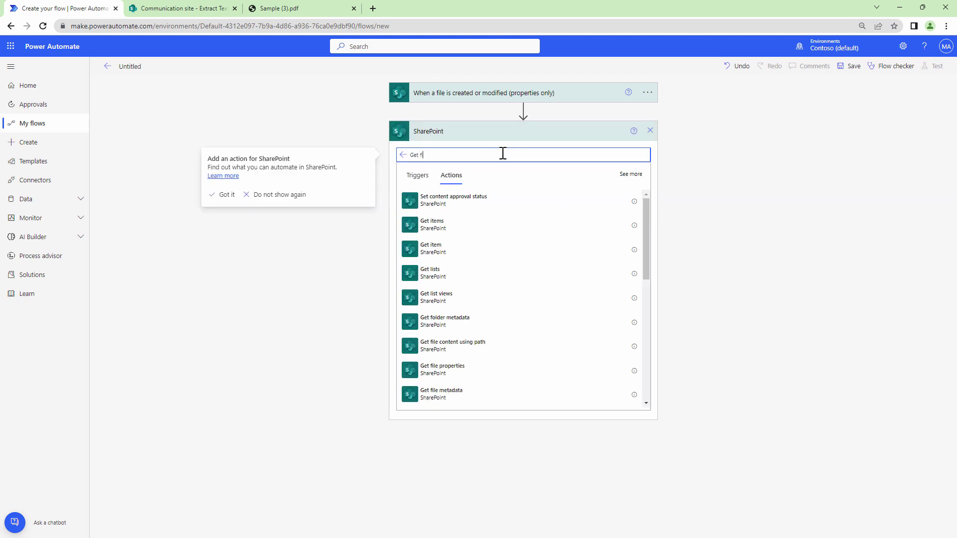
type("ile content")
left_click(499, 210)
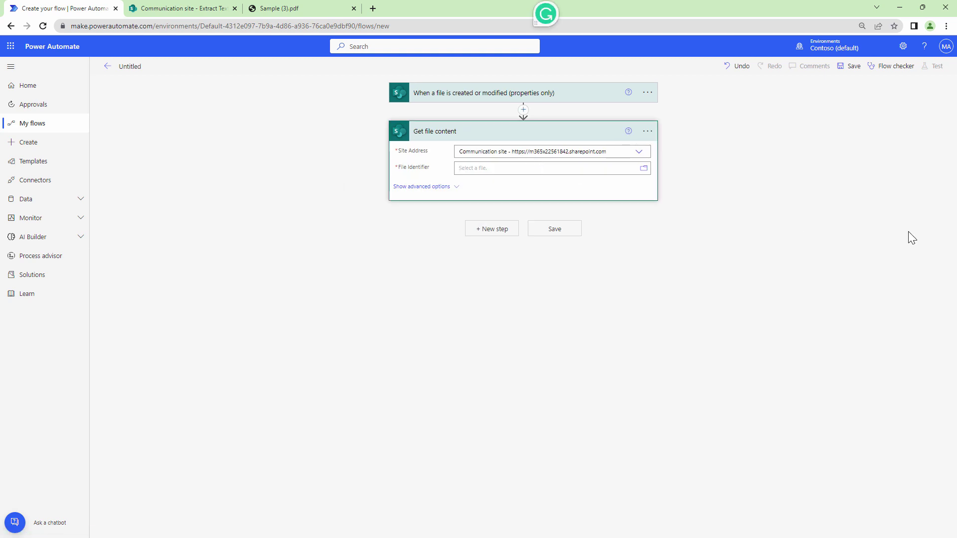
left_click(788, 237)
type("iden")
left_click(701, 315)
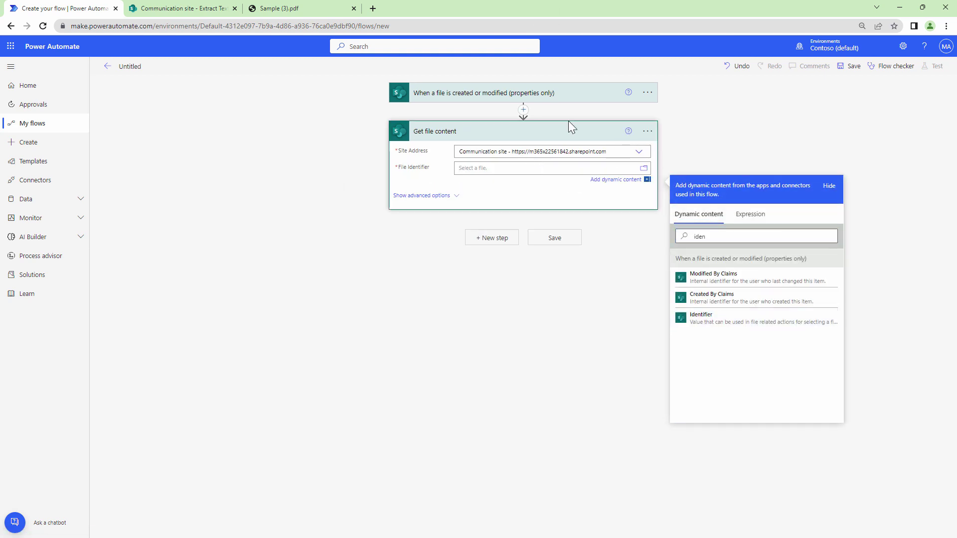
left_click(495, 241)
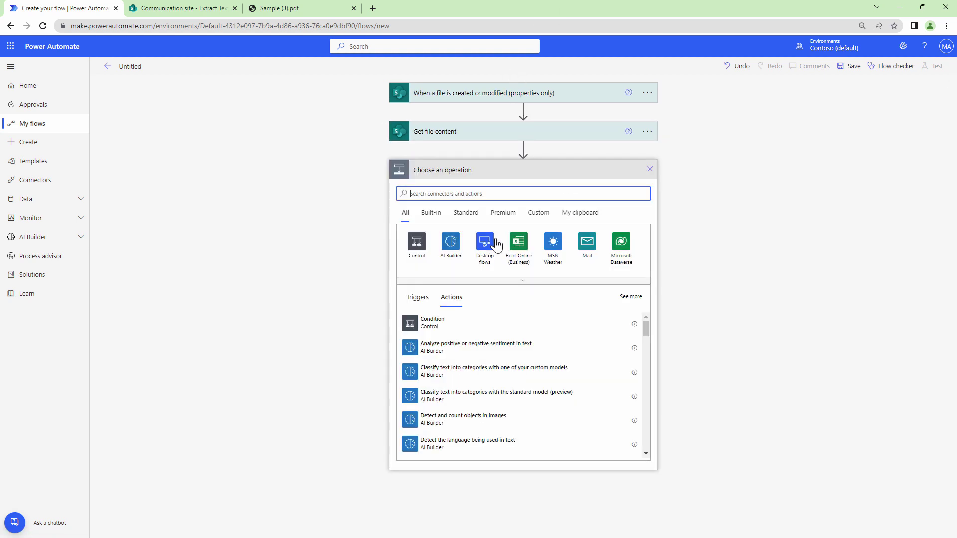
type("Muhimbi")
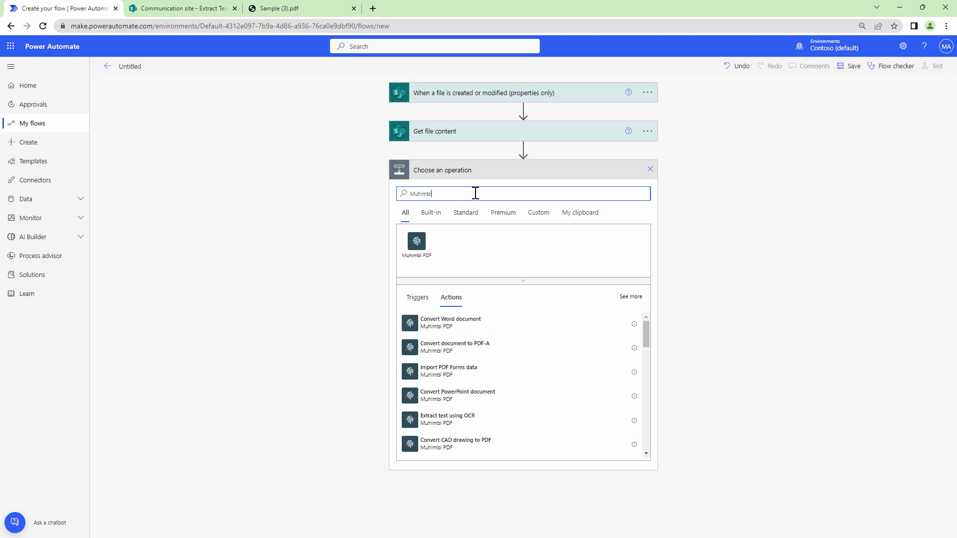
- Add Muhimbi 'Extract text using OCR' with File name with extension and File Content as source
left_click(427, 261)
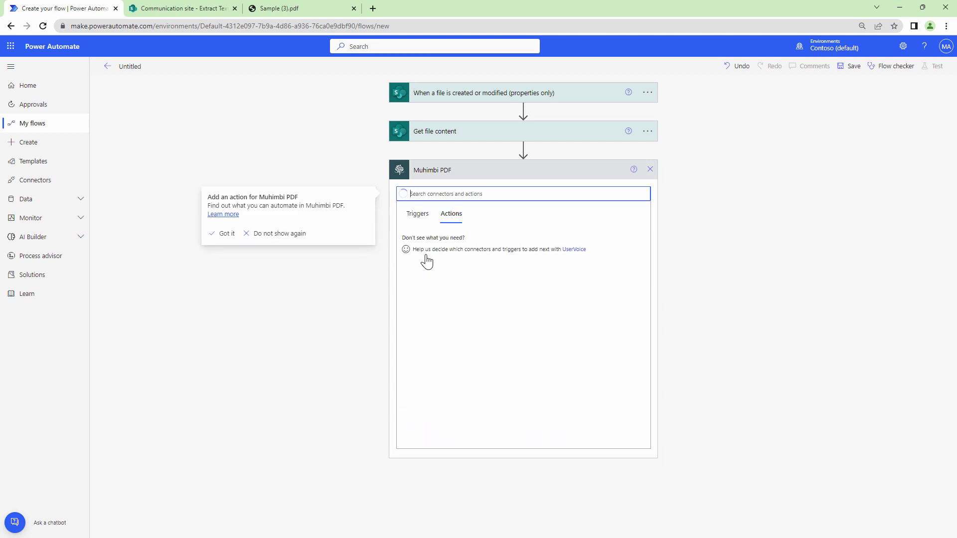
type("Ext")
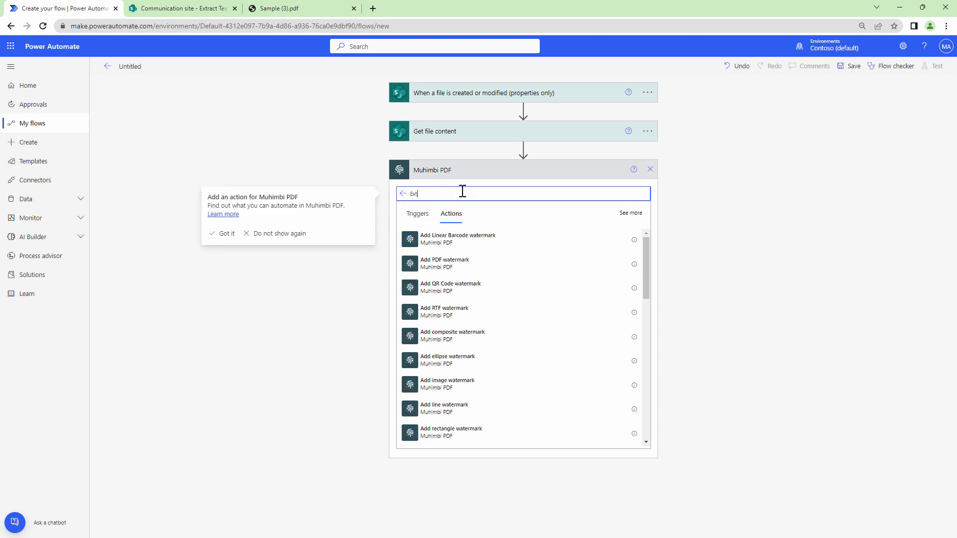
type("ract")
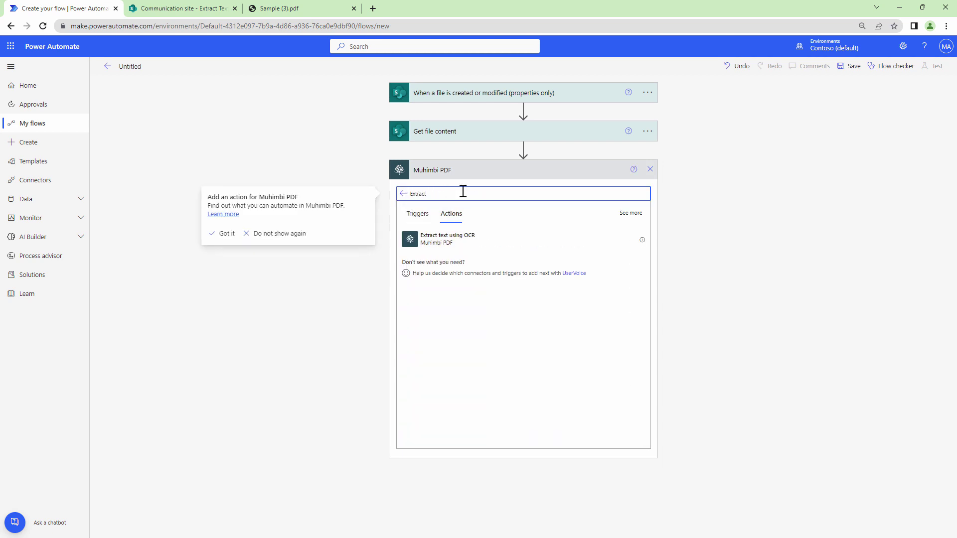
left_click(469, 240)
left_click(481, 189)
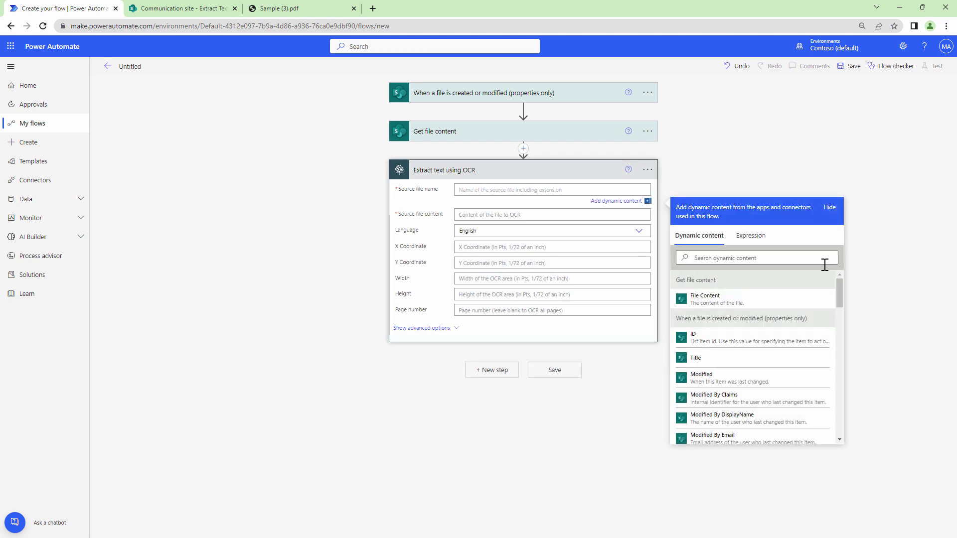
left_click(818, 260)
type("file")
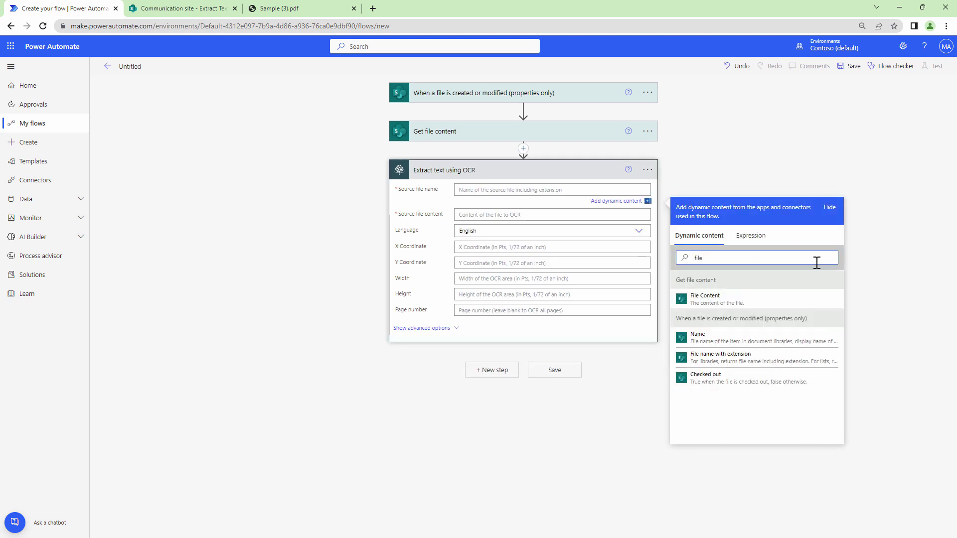
left_click(783, 369)
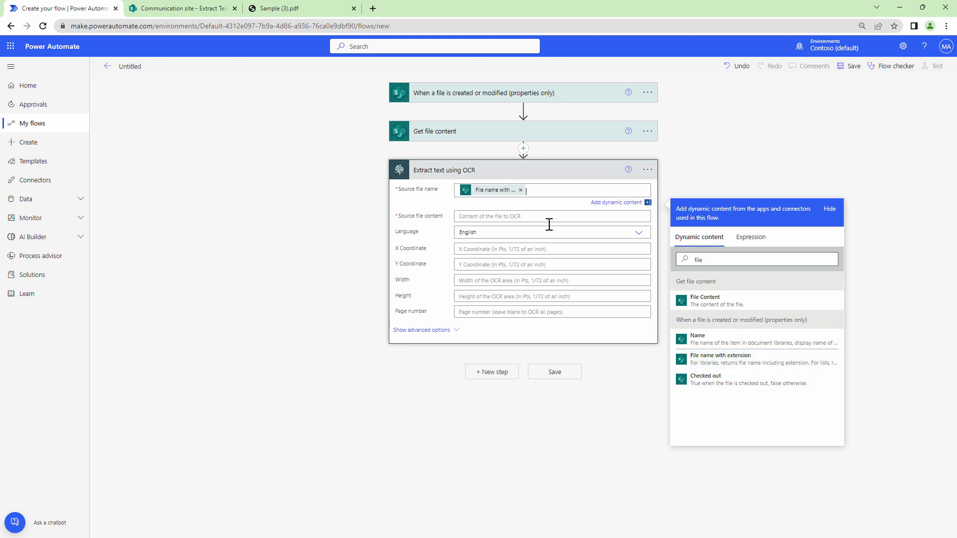
left_click(546, 217)
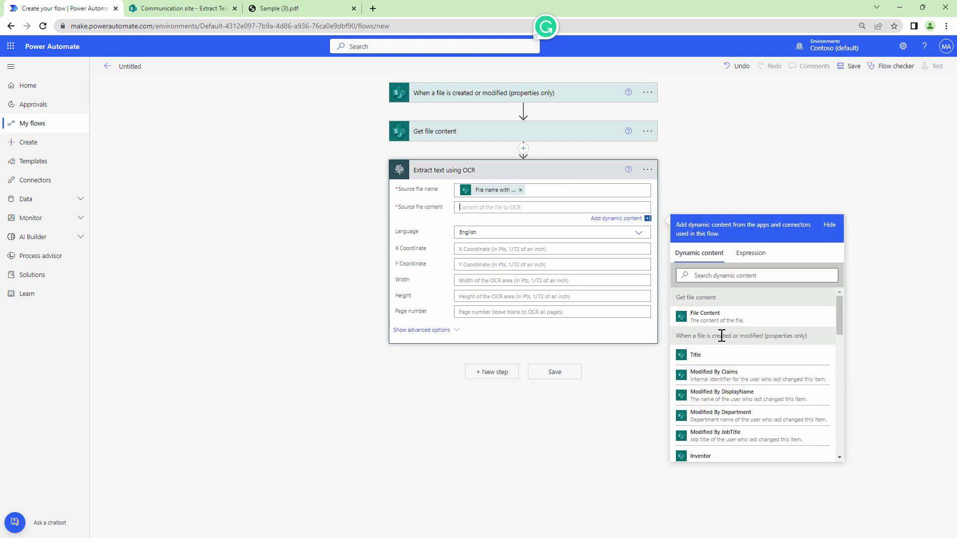
left_click(721, 318)
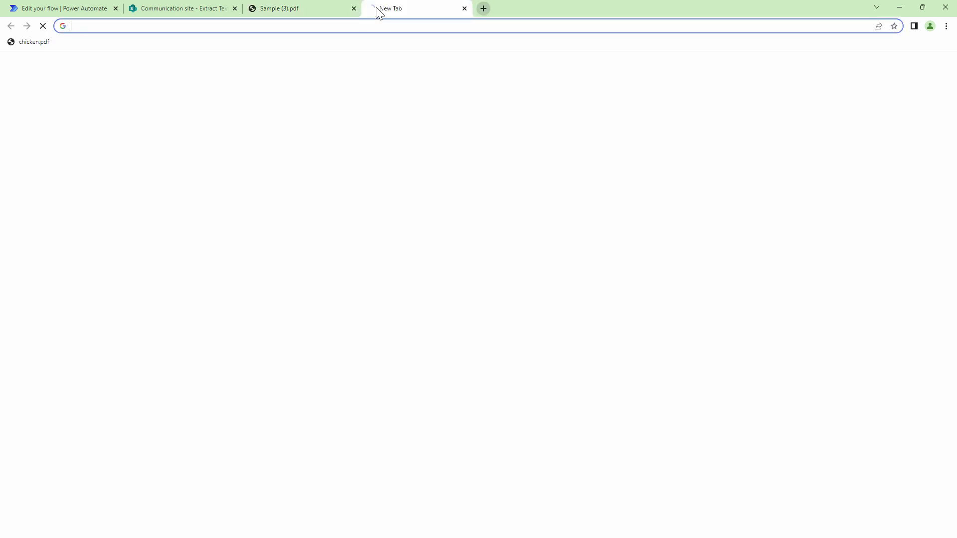
- Open a new tab and go to the PSPDFKit Demo page via the address-bar suggestion
left_click(374, 9)
type("psd")
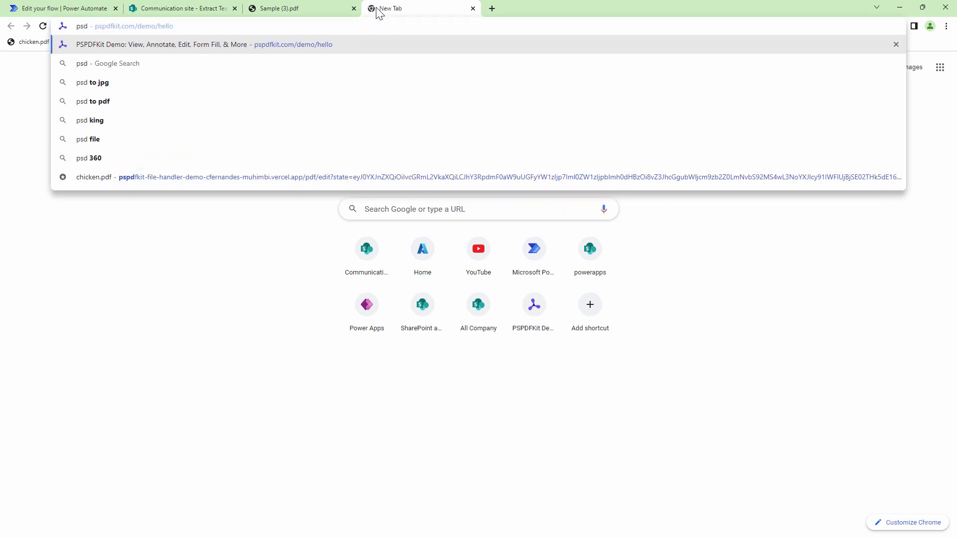
key("BackSpace")
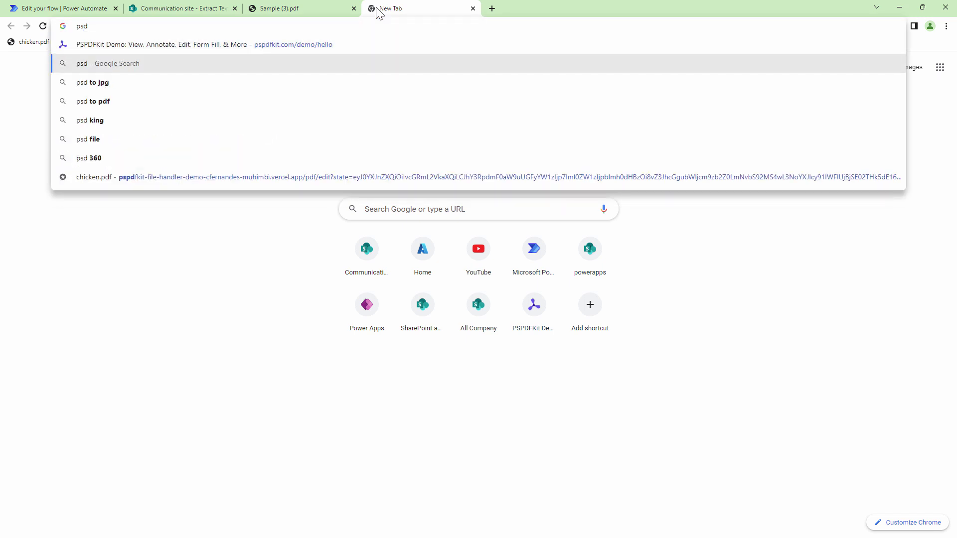
key("BackSpace")
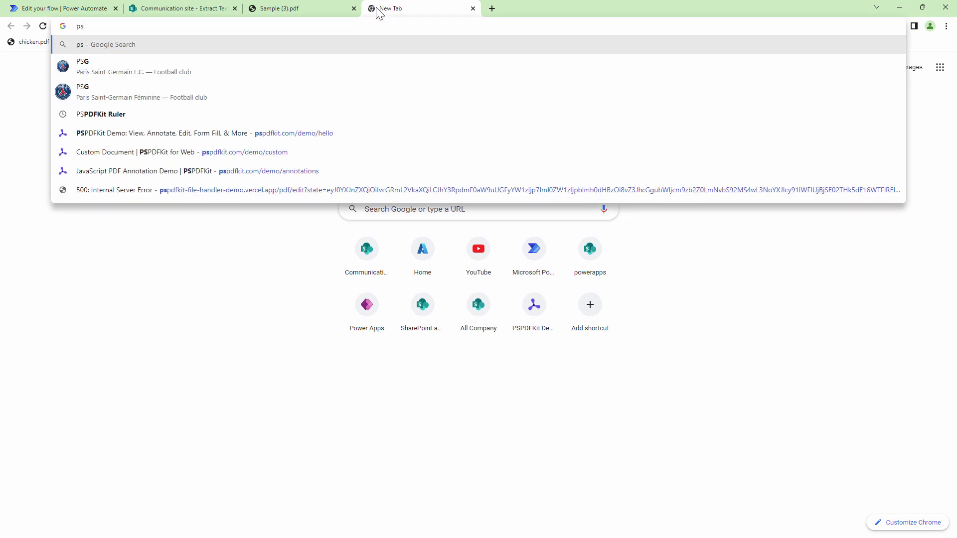
key("Down")
key("Down")
key("Down")
key("Down")
key("Return")
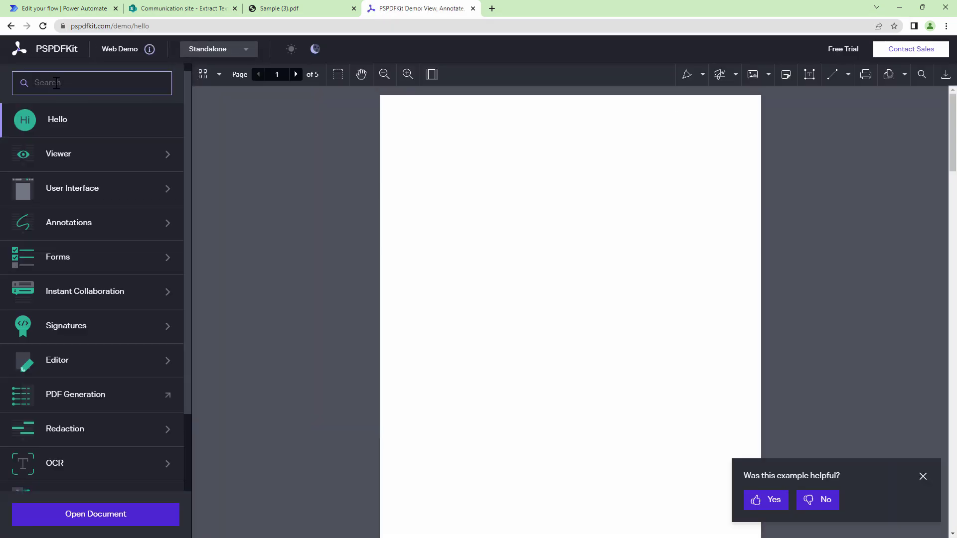
- Load Sample (3).pdf into the Measurement Tools demo and measure a 1.73 in horizontal distance
left_click(57, 83)
type("meas")
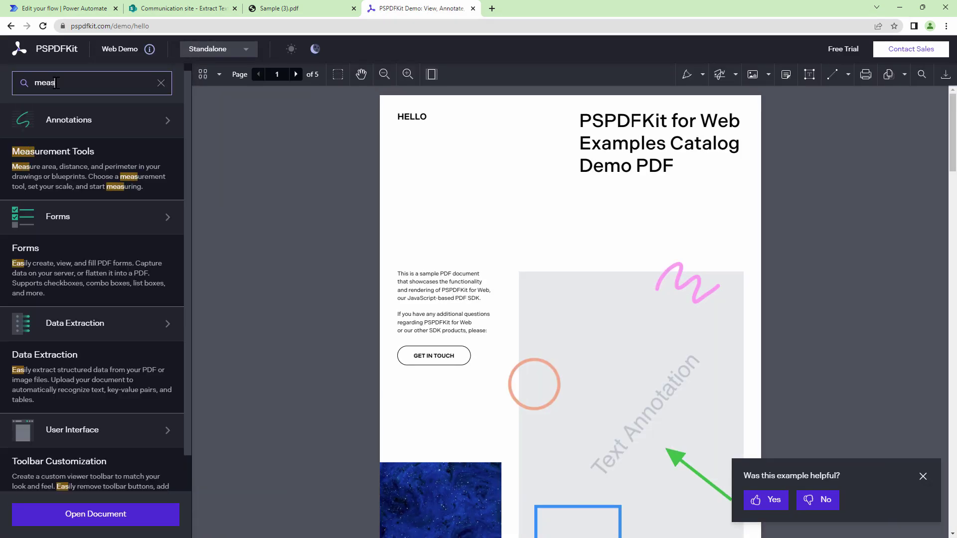
type("ure")
left_click(60, 162)
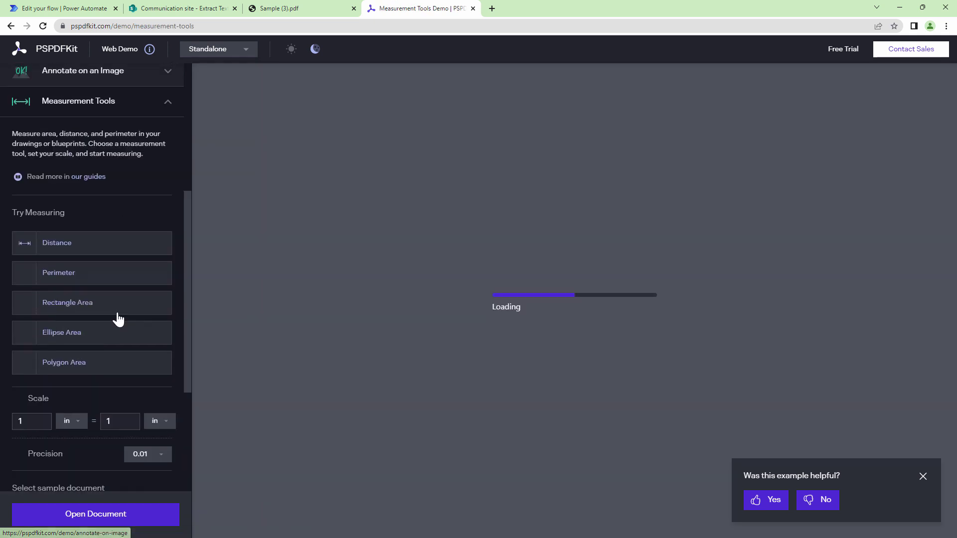
scroll(185, 379, "down", 4)
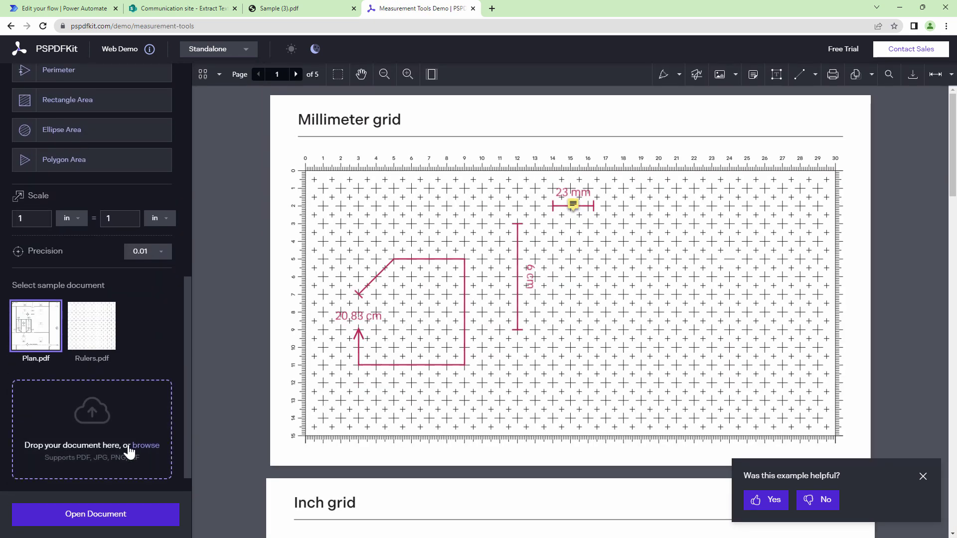
left_click(131, 448)
left_click(122, 120)
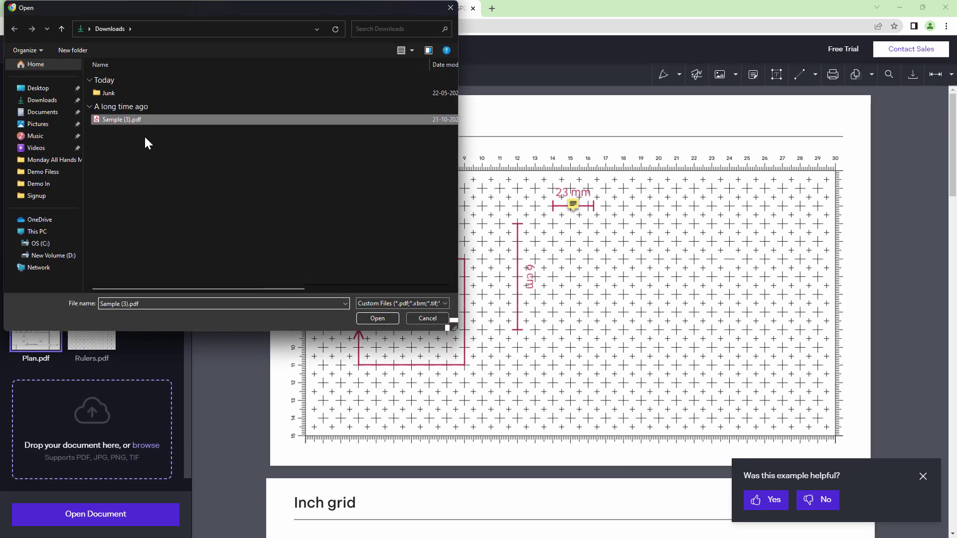
left_click(369, 323)
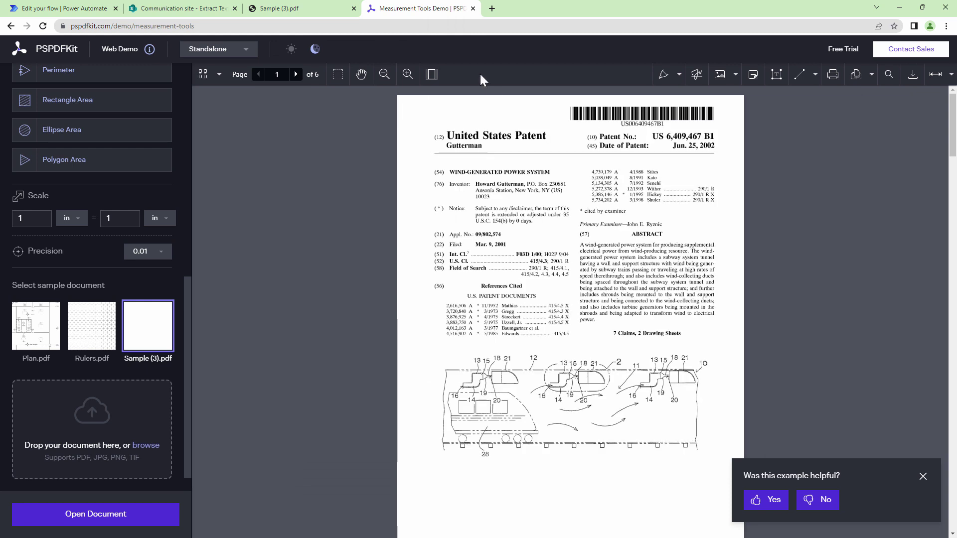
left_click(814, 76)
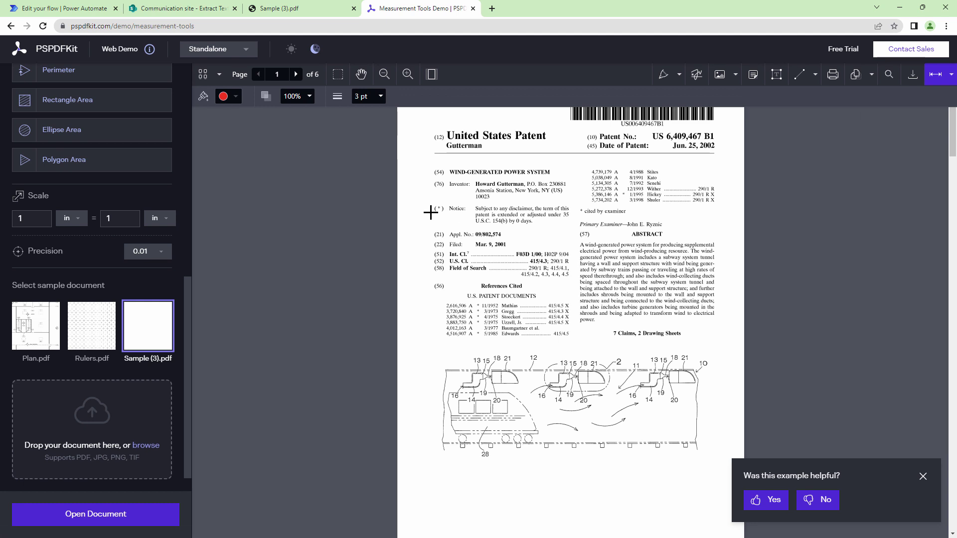
left_click_drag(399, 191, 475, 191)
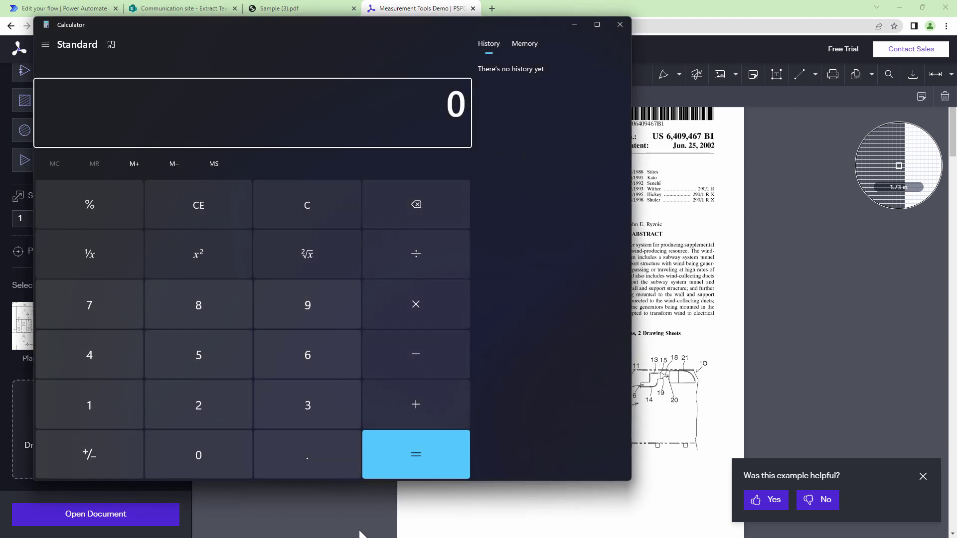
- Compute 1.73 × 72 = 124.56 in Calculator, then measure 1.80 in from page top to title
type("1.73*")
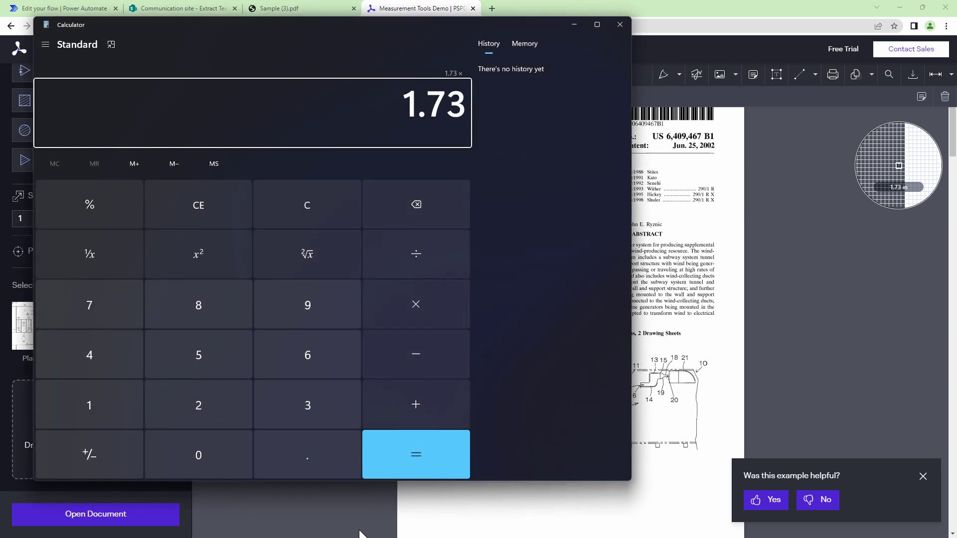
type("72=")
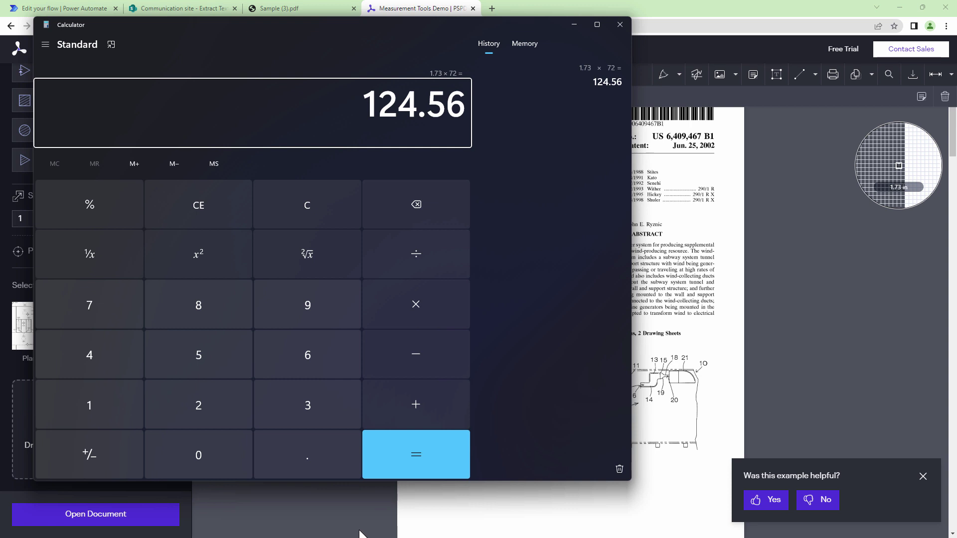
left_click(623, 28)
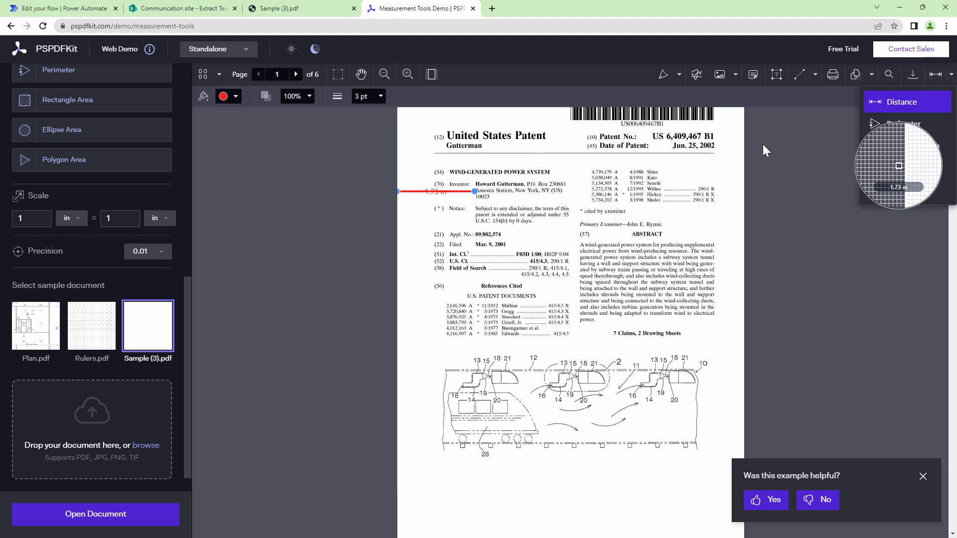
left_click(936, 74)
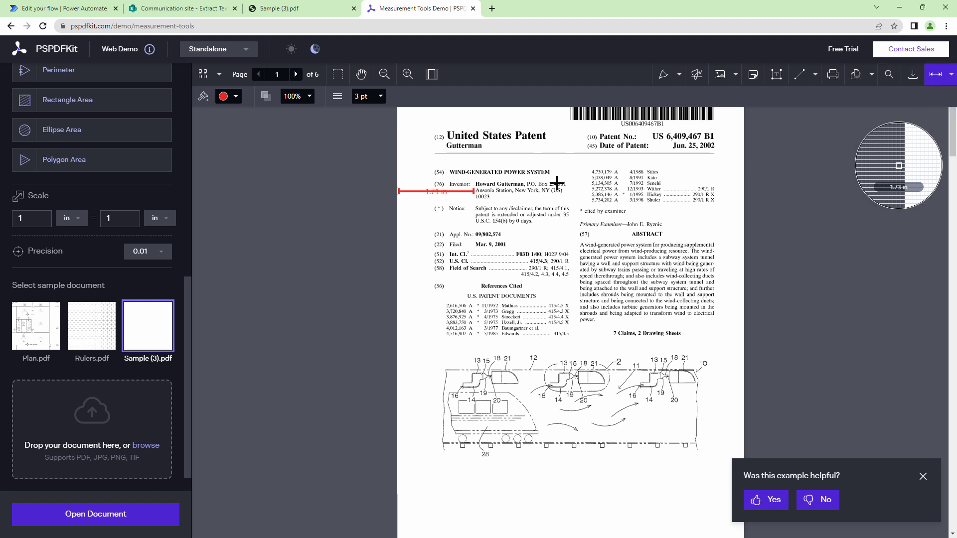
left_click_drag(557, 108, 557, 178)
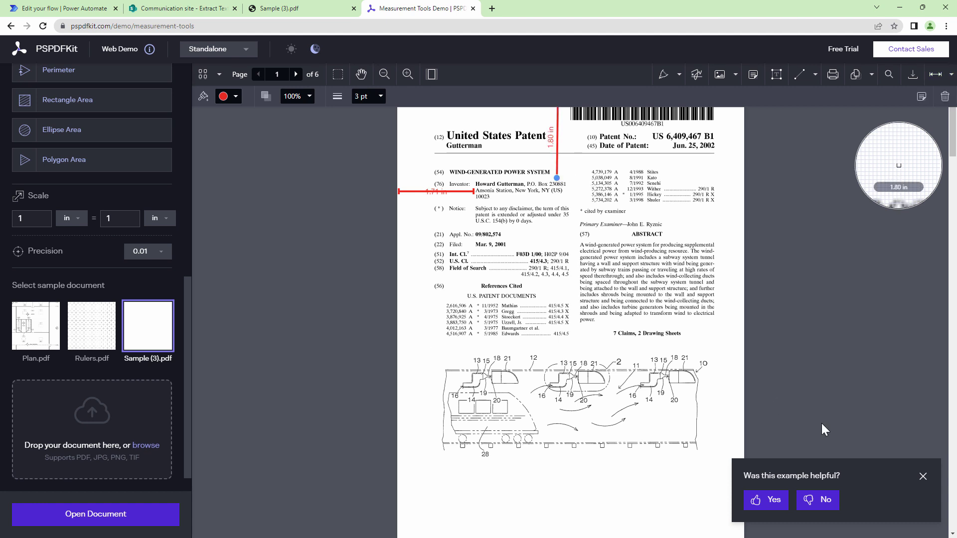
key("alt+Tab")
- Clear Calculator, compute 1.8 × 72 = 129.6, and return to the PDF page
left_click(290, 212)
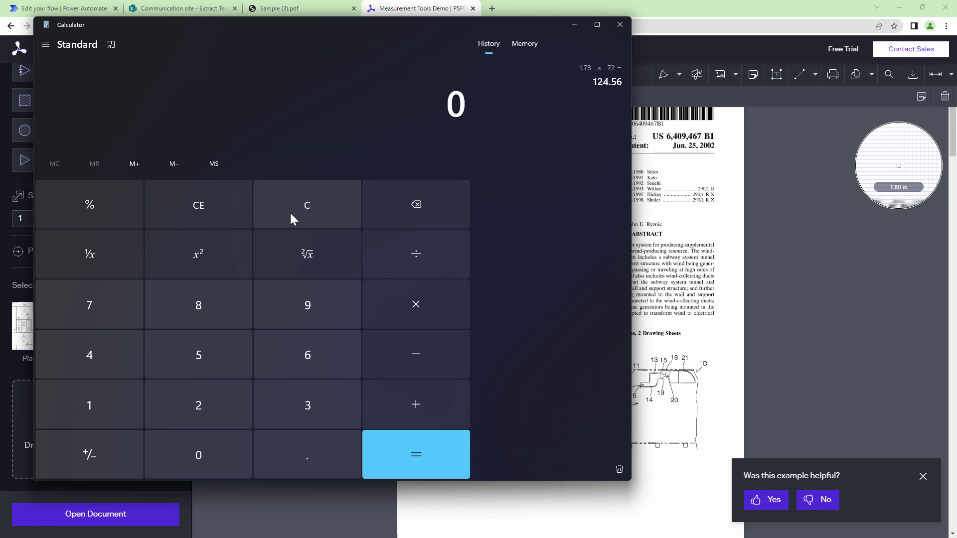
left_click(116, 412)
left_click(268, 433)
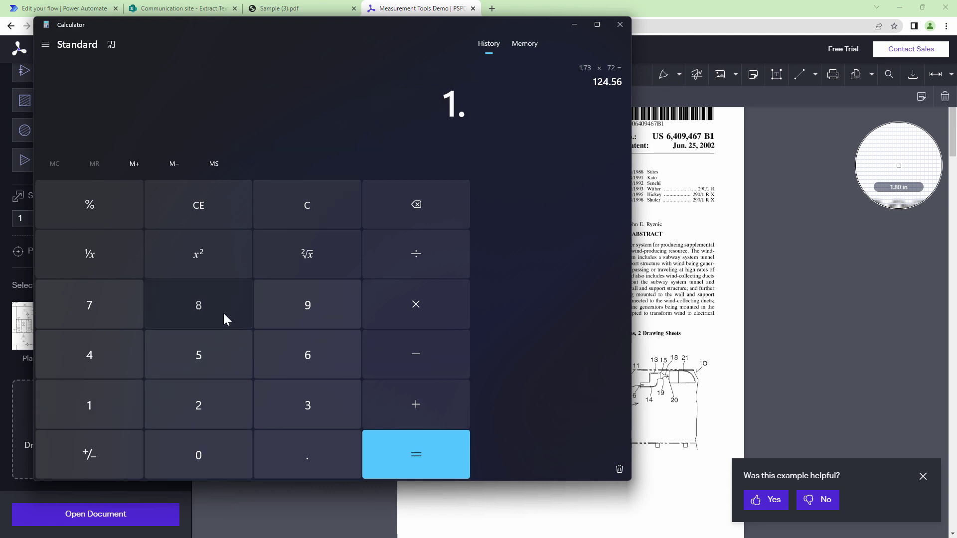
left_click(223, 312)
left_click(205, 465)
left_click(438, 307)
left_click(118, 312)
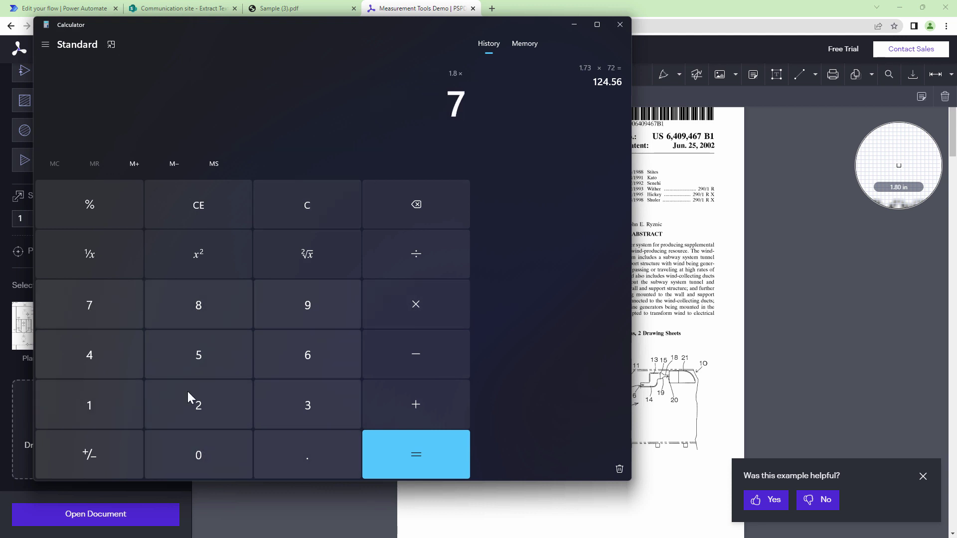
left_click(198, 393)
left_click(438, 449)
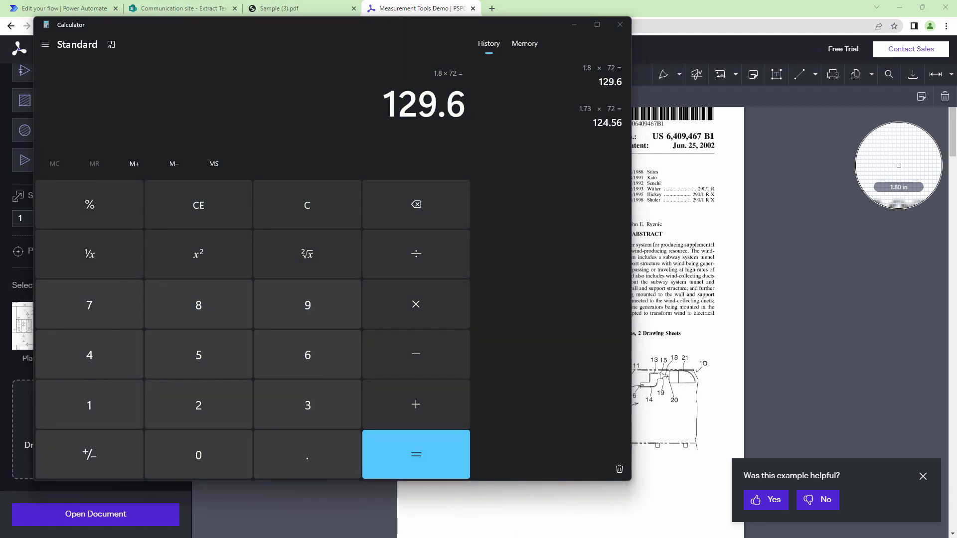
key("alt+Tab")
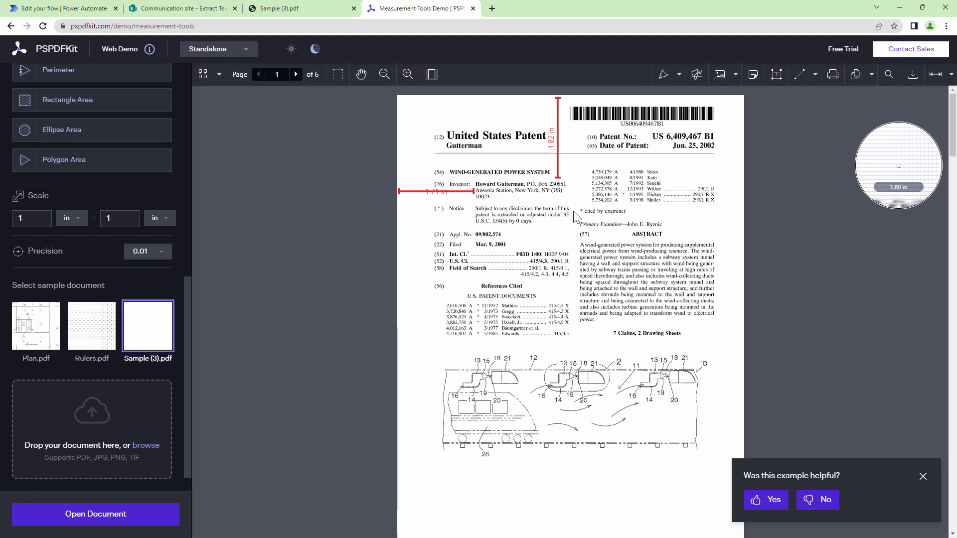
- Measure the inventor block's width with a Distance measurement, reading 2.00 in
left_click(951, 74)
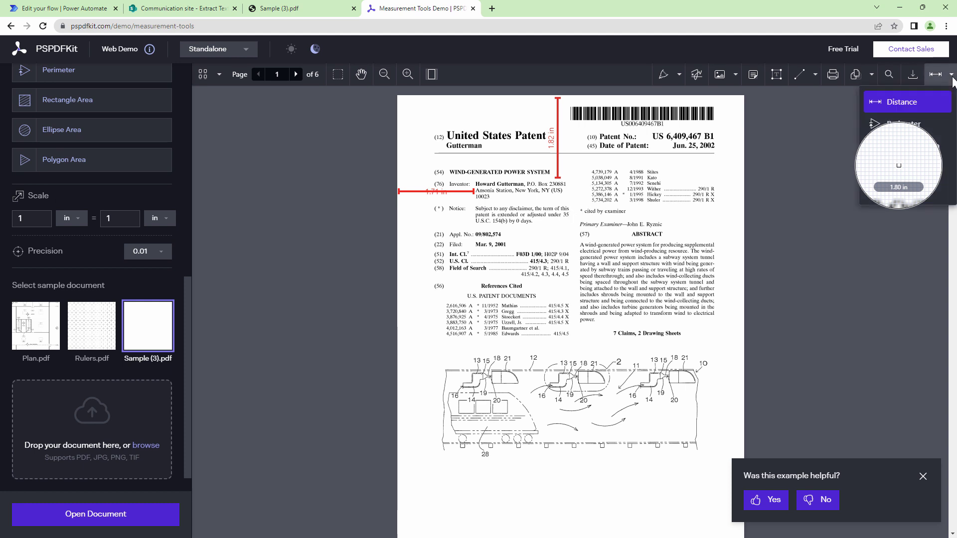
left_click(902, 102)
left_click_drag(477, 202, 566, 202)
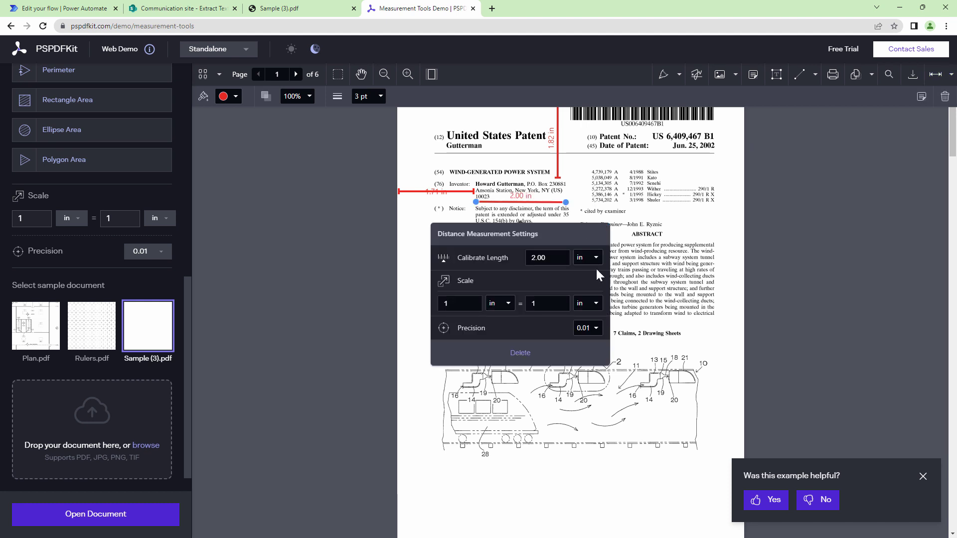
left_click(812, 223)
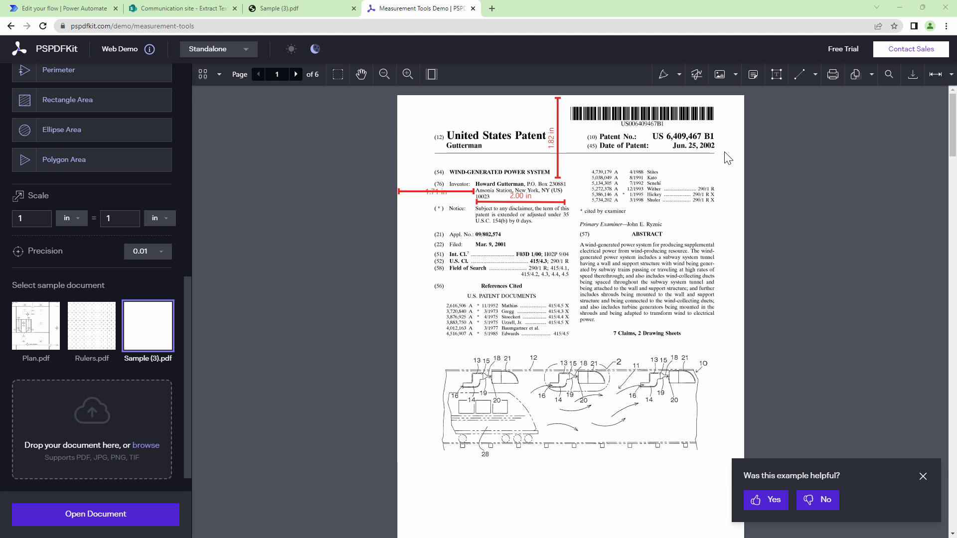
- Delete the stray arrow annotation and draw a vertical distance line for the block's height
left_click(951, 74)
left_click(945, 96)
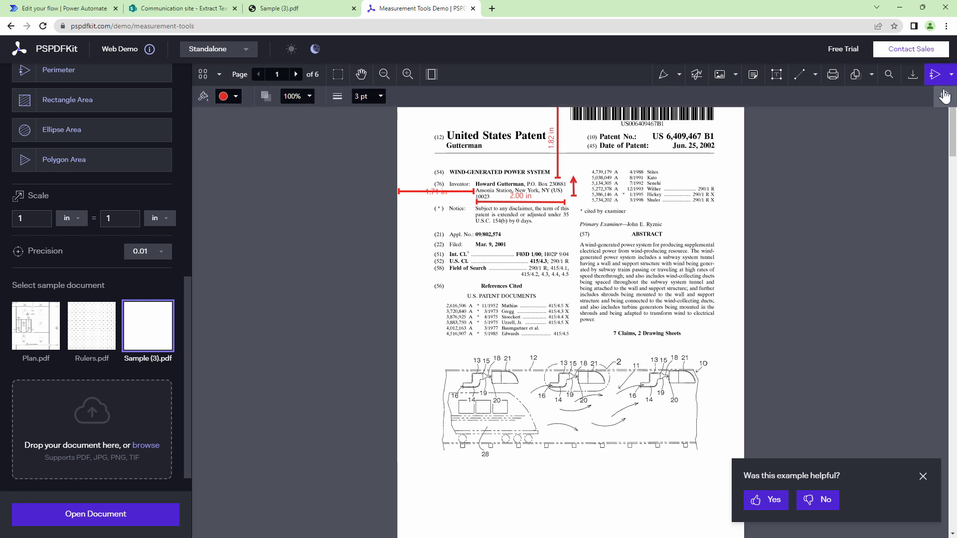
left_click(944, 96)
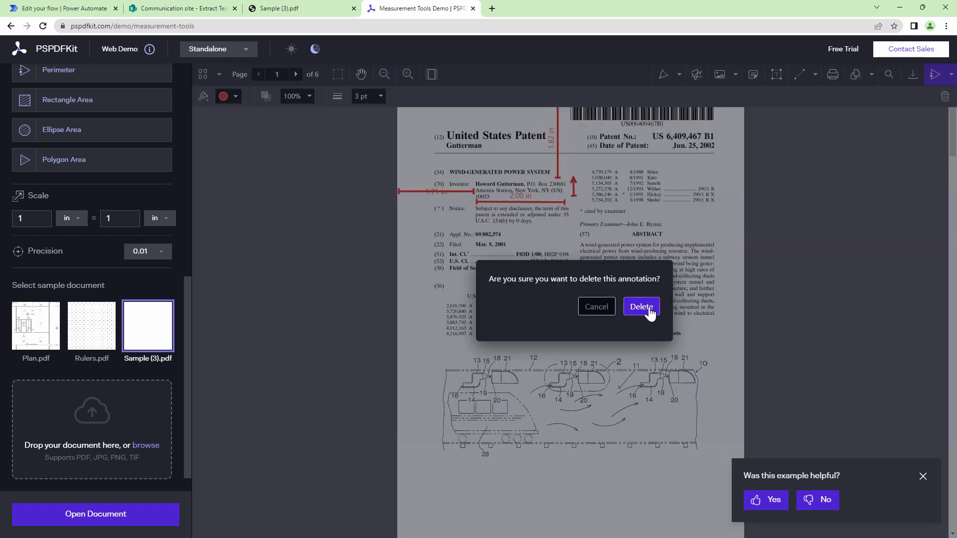
key("Return")
left_click(951, 74)
left_click(912, 106)
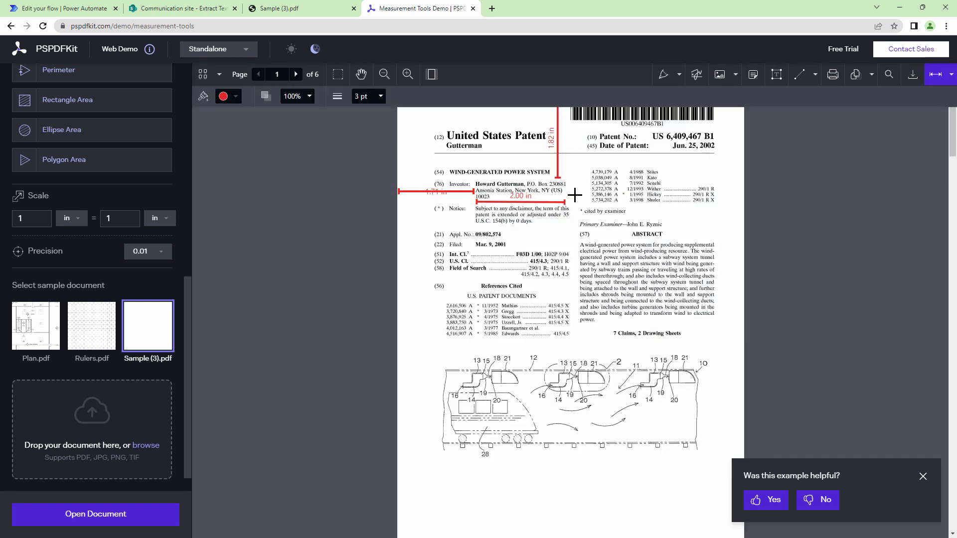
left_click_drag(573, 180, 574, 202)
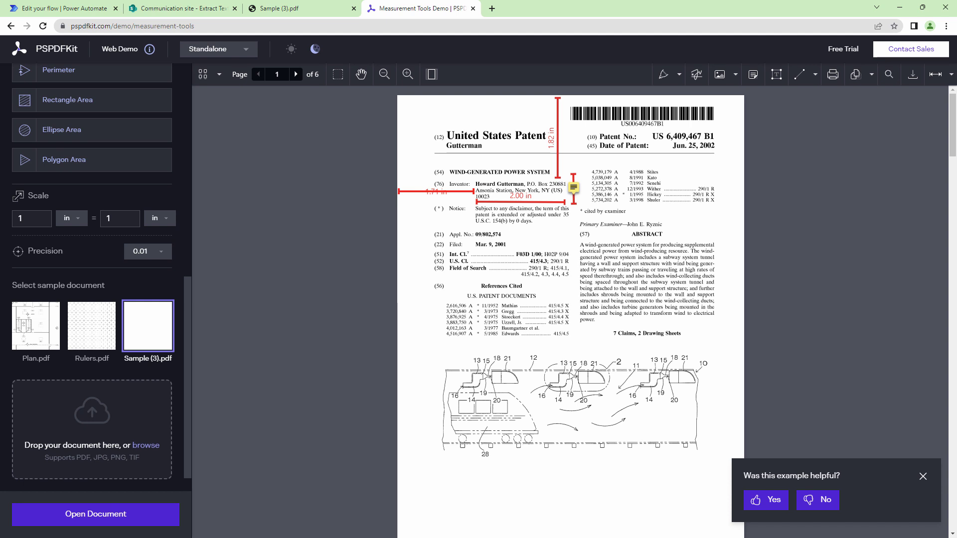
key("alt+Tab")
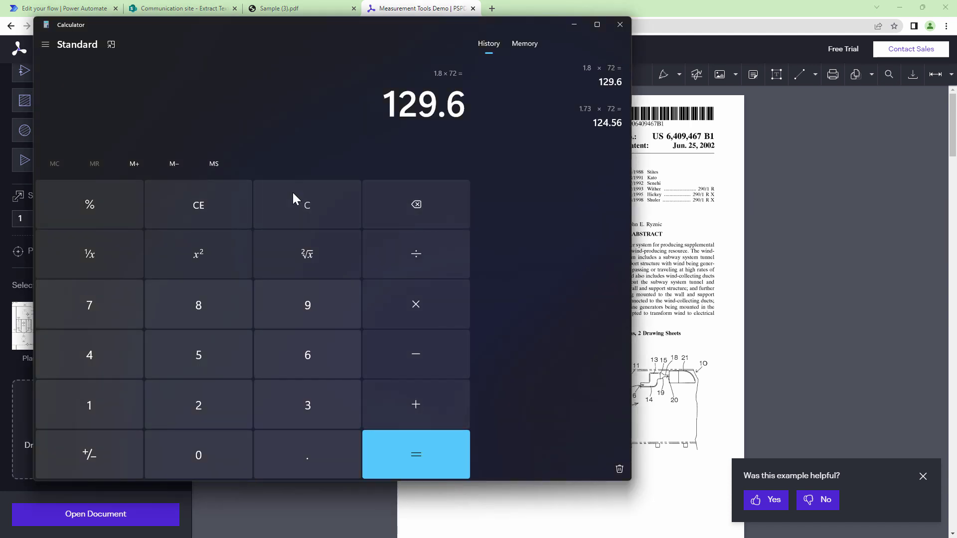
- Clear Calculator, compute 0.7 × 72 = 50.4, and return to the PDF page
left_click(295, 193)
left_click(323, 444)
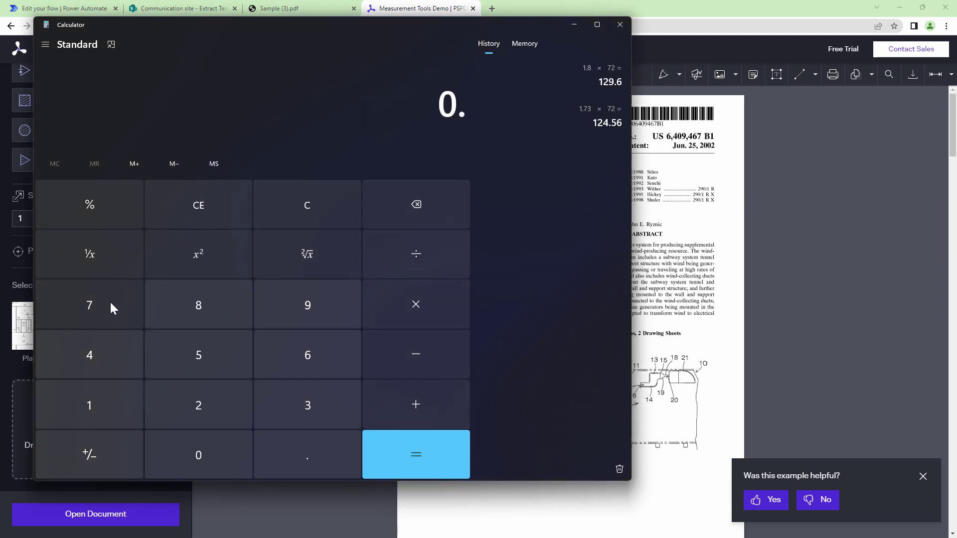
left_click(110, 301)
left_click(398, 295)
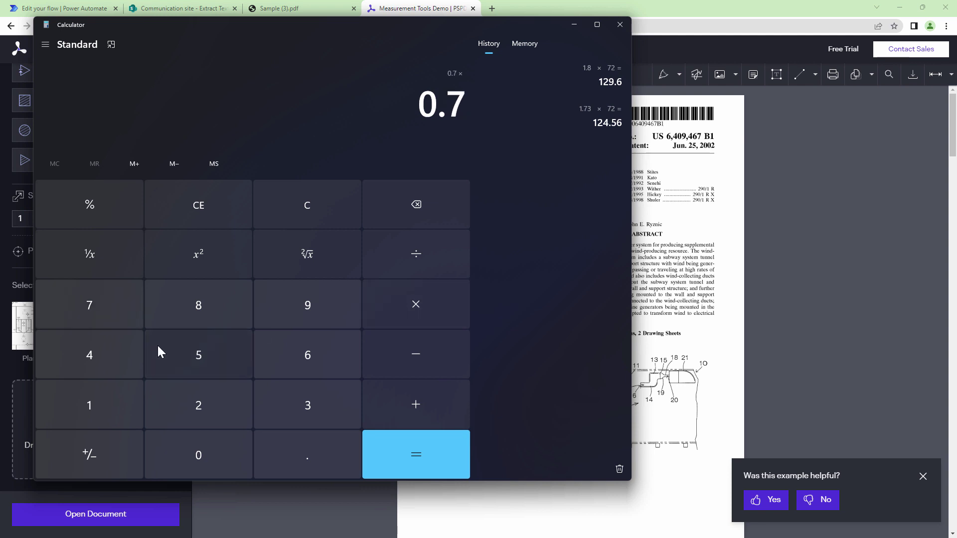
left_click(100, 292)
left_click(210, 393)
left_click(388, 463)
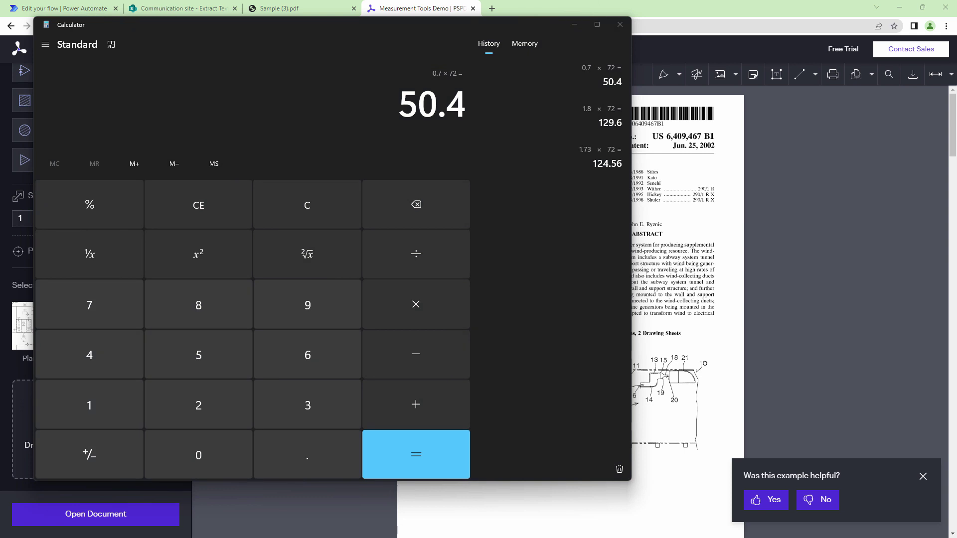
left_click(789, 15)
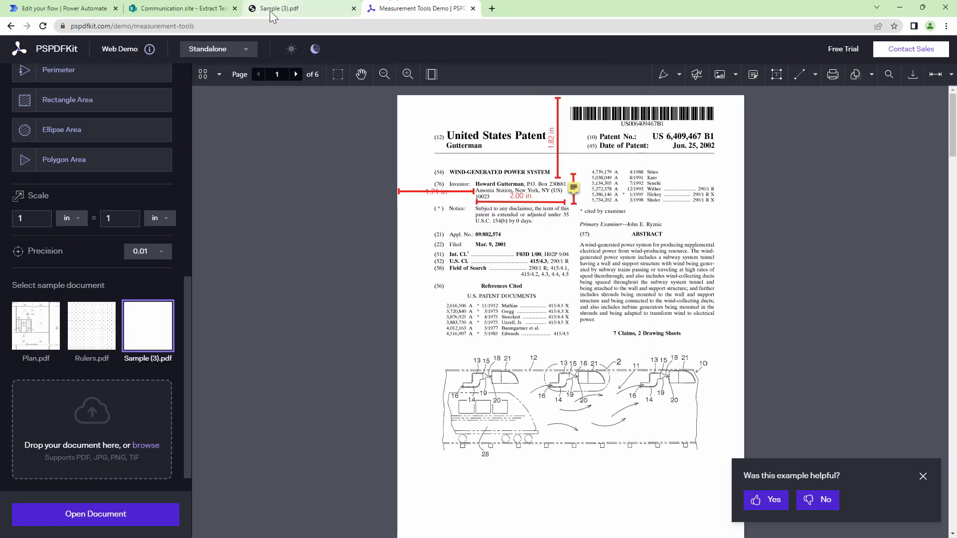
- Enter X Coordinate 125, Y Coordinate 130 and Width 144 in the OCR card
left_click(65, 8)
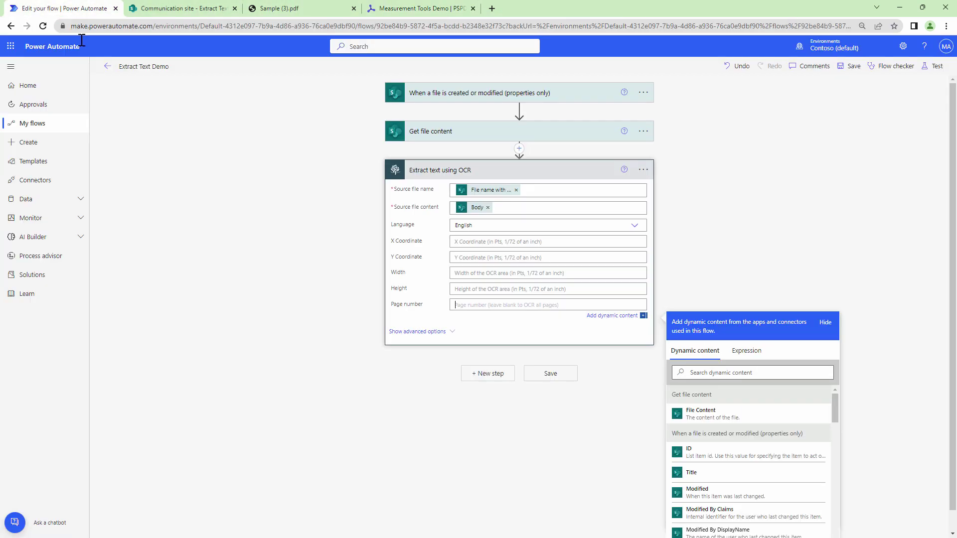
left_click(476, 245)
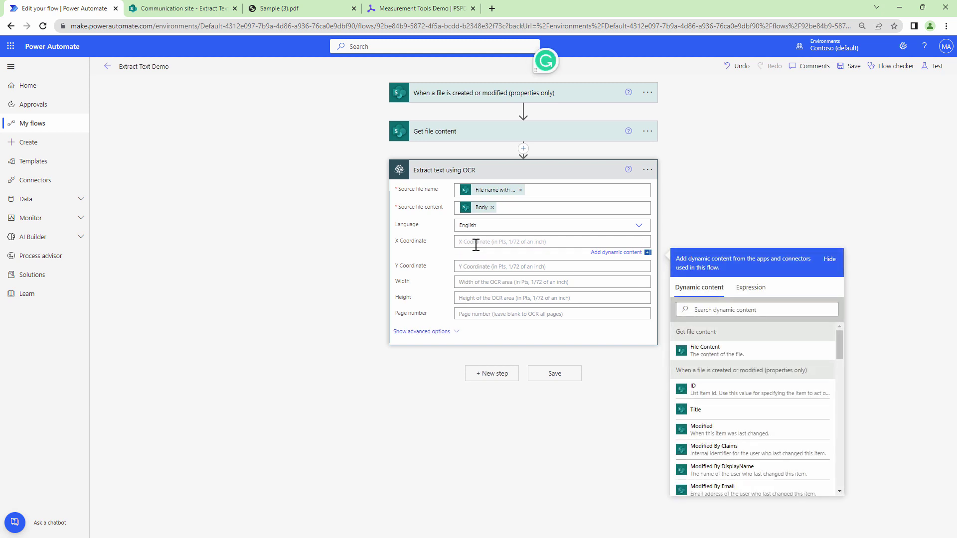
type("125")
left_click(479, 267)
type("130")
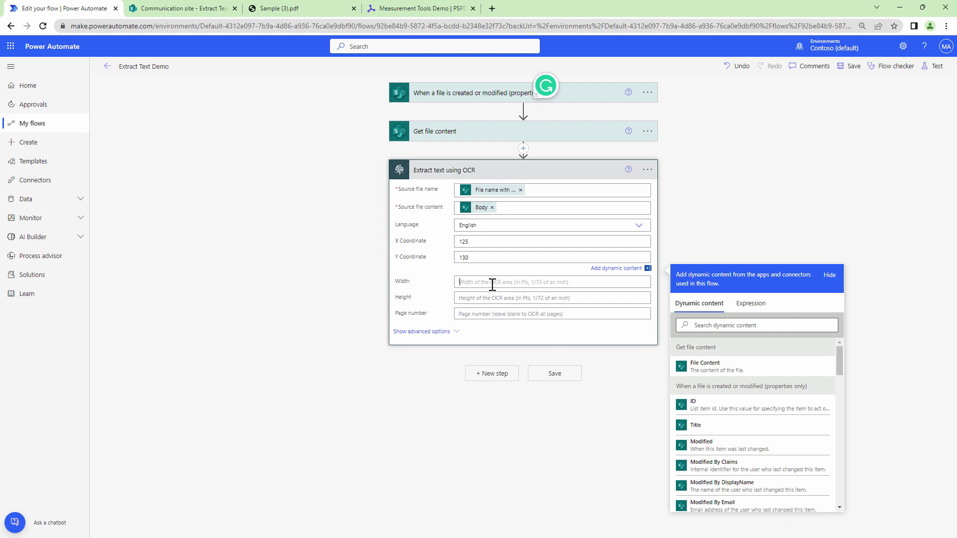
left_click(491, 282)
type("144")
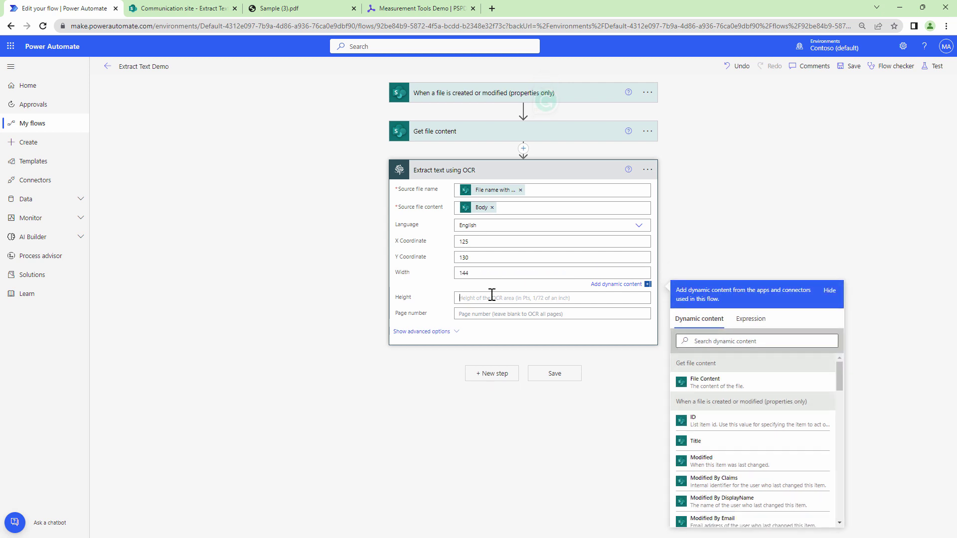
- Set the OCR Height to 50 and Page number to 1, checking against the sample PDF
left_click(492, 295)
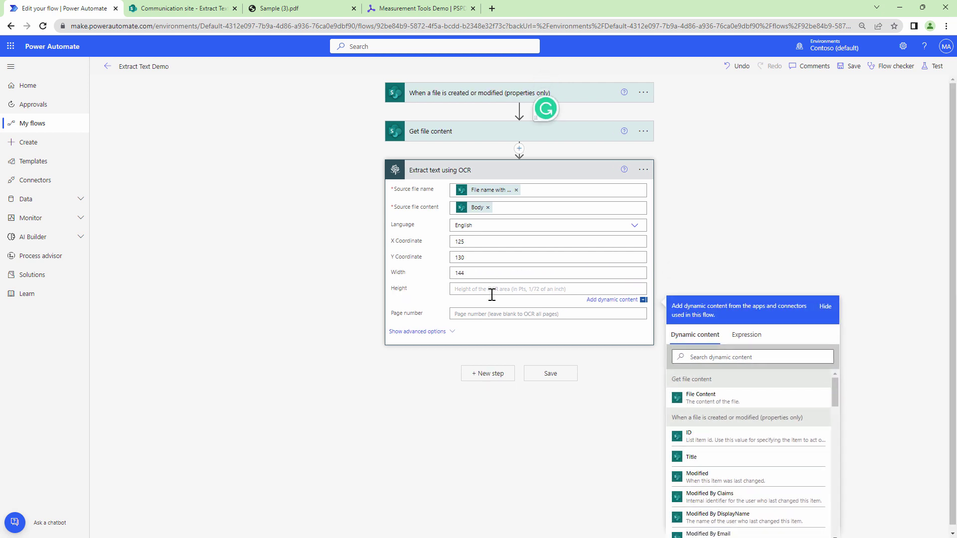
type("50")
left_click(806, 218)
left_click(534, 306)
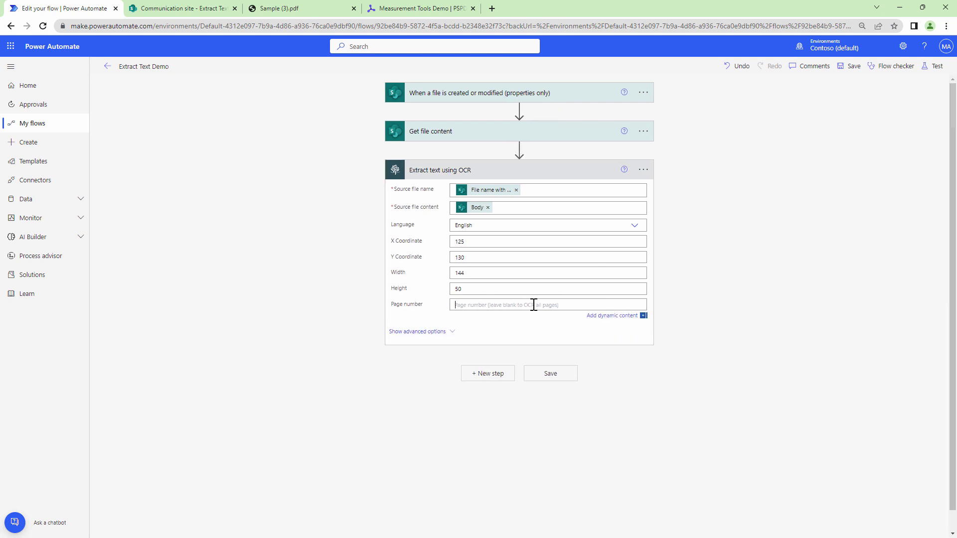
type("1")
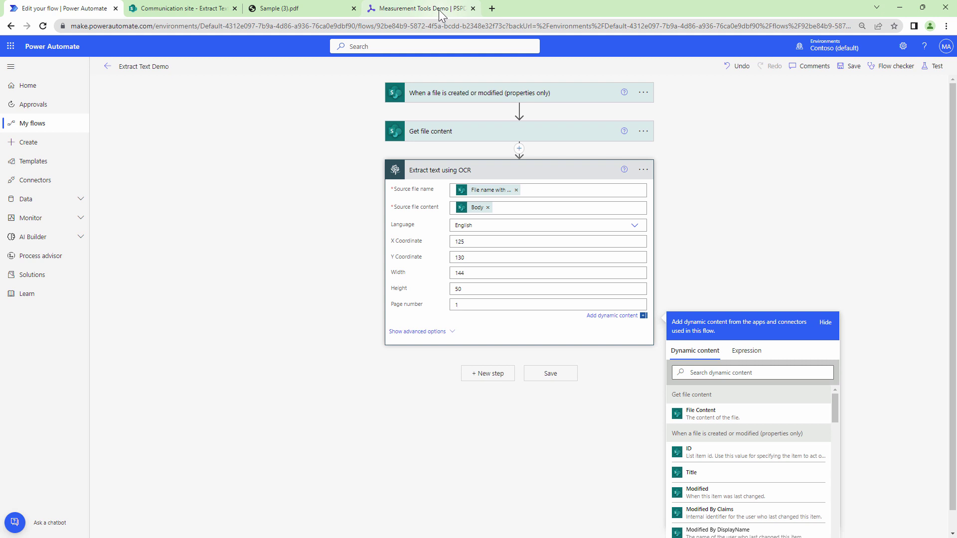
left_click(306, 14)
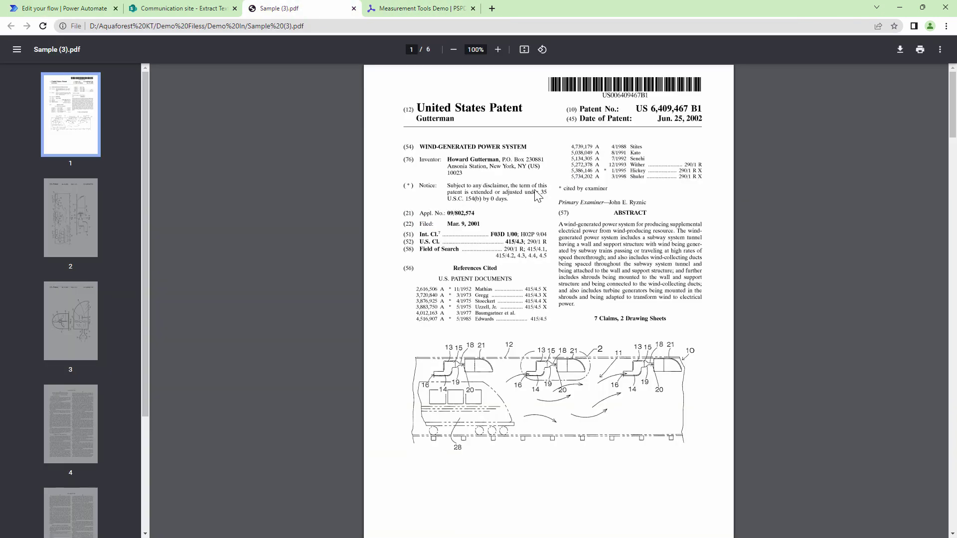
left_click(86, 7)
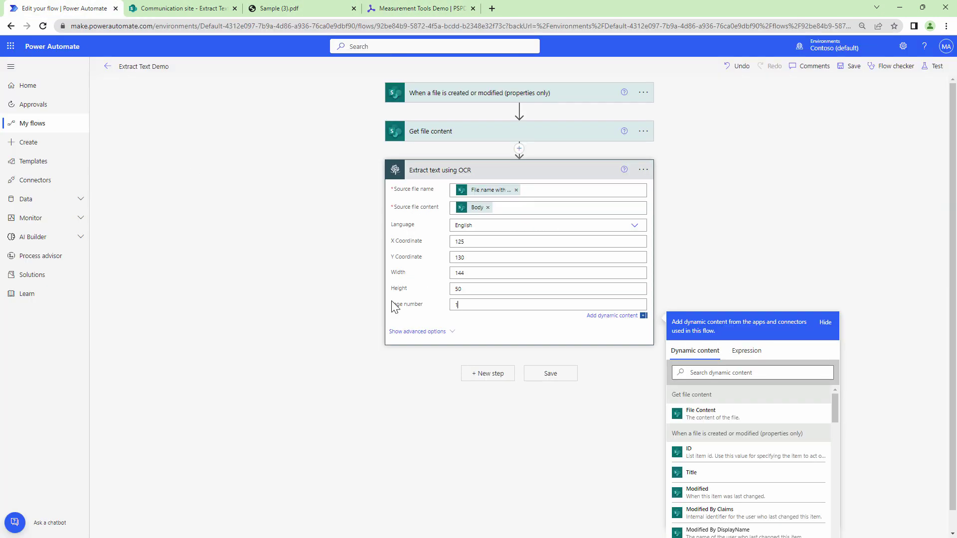
- Add SharePoint's 'Update file properties' action as a new step after the OCR action
left_click(486, 374)
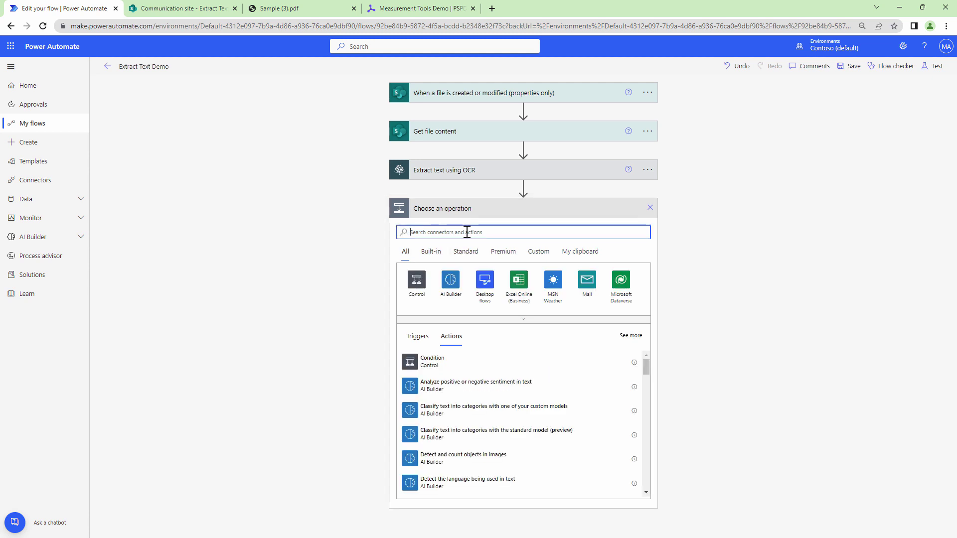
type("Update")
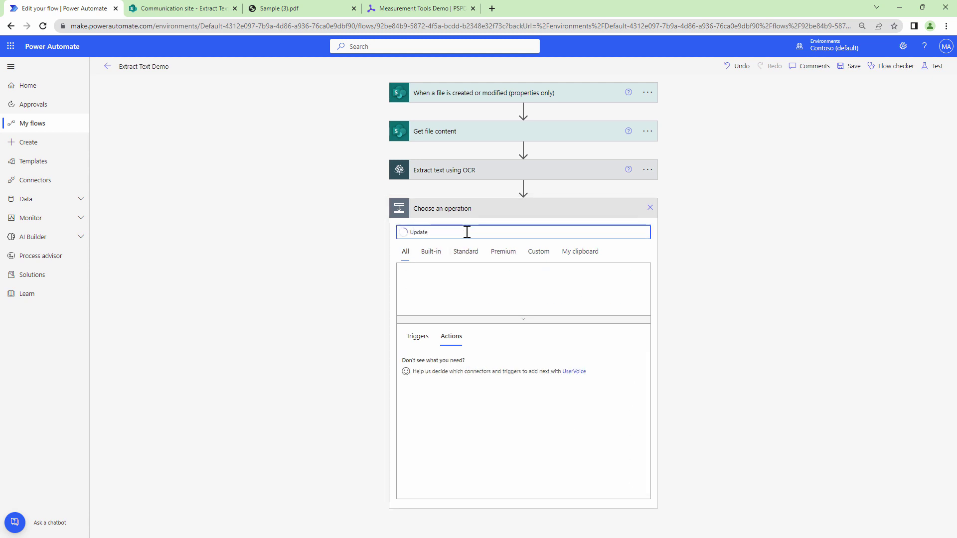
left_click(486, 283)
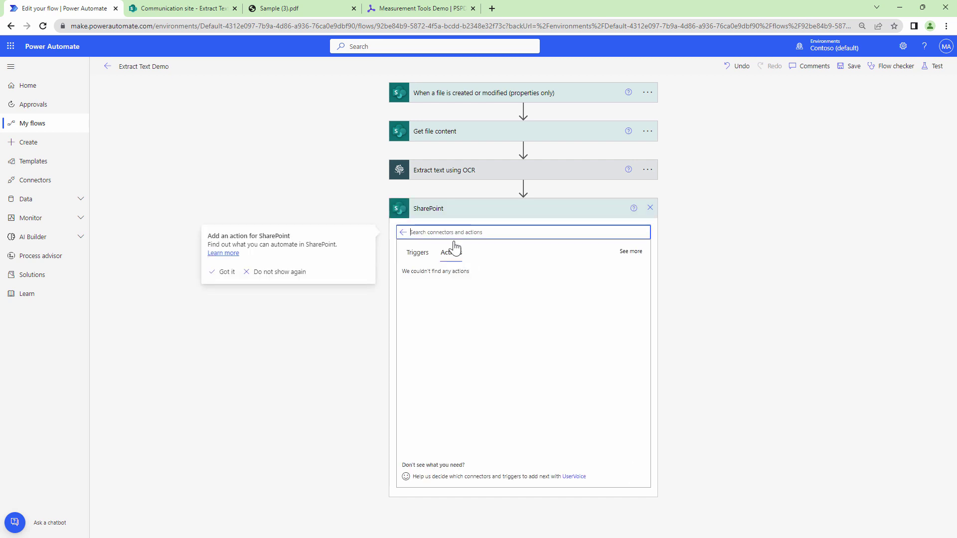
type("update")
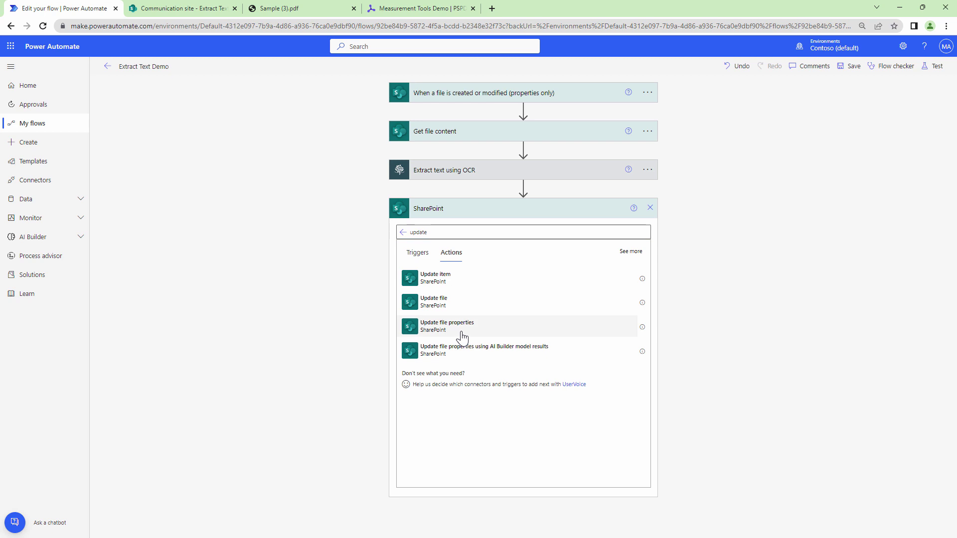
left_click(451, 325)
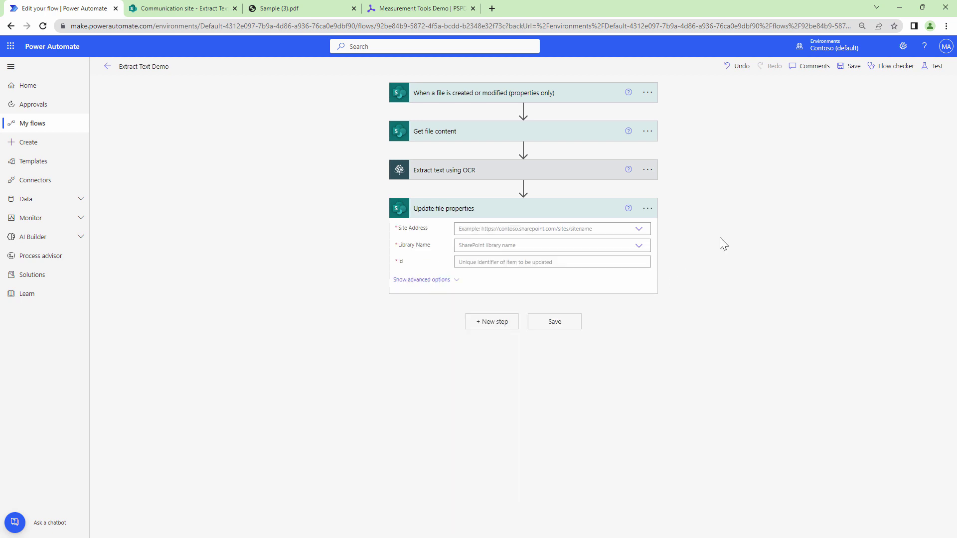
- Target the Communication site's Extract Text OCR Demo library and map the file's ID and Title
left_click(642, 233)
left_click(645, 252)
left_click(639, 247)
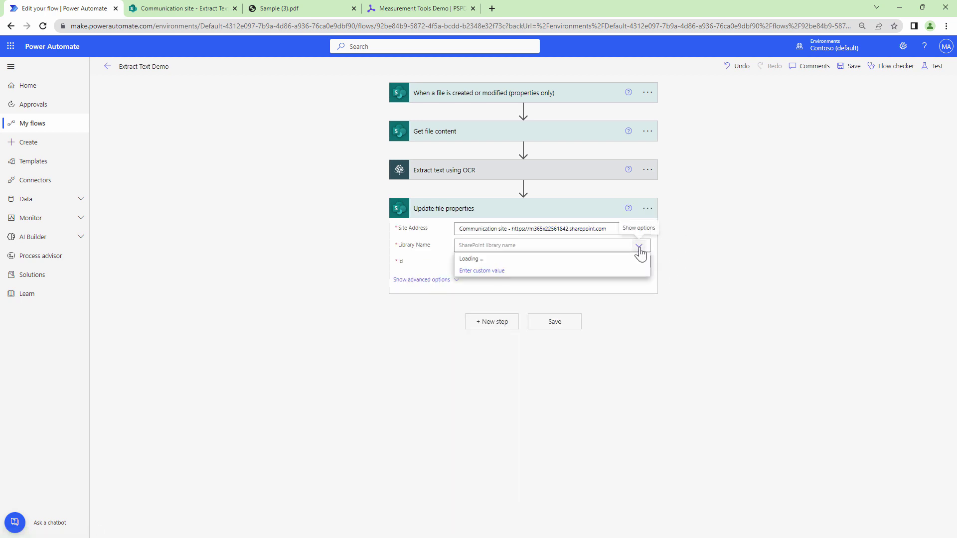
left_click(640, 269)
left_click(711, 373)
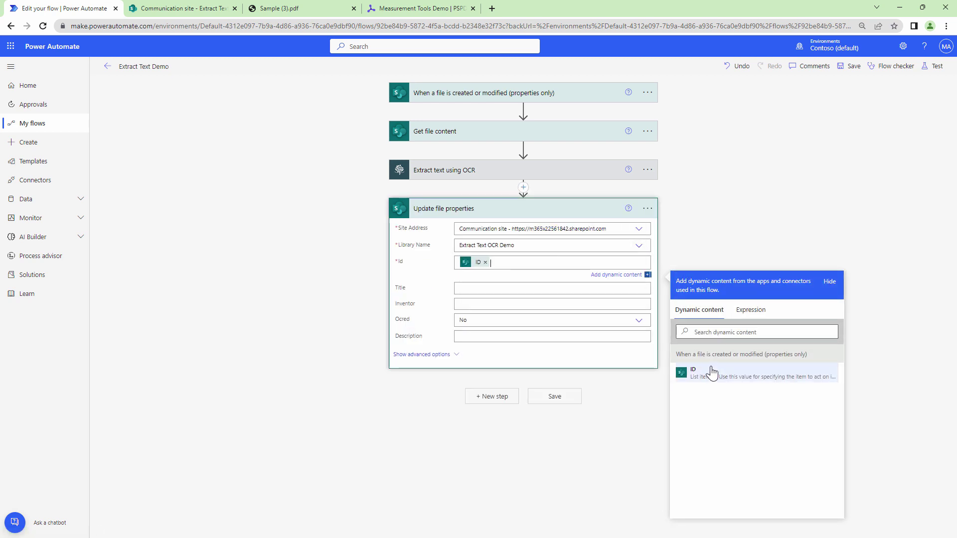
left_click(748, 347)
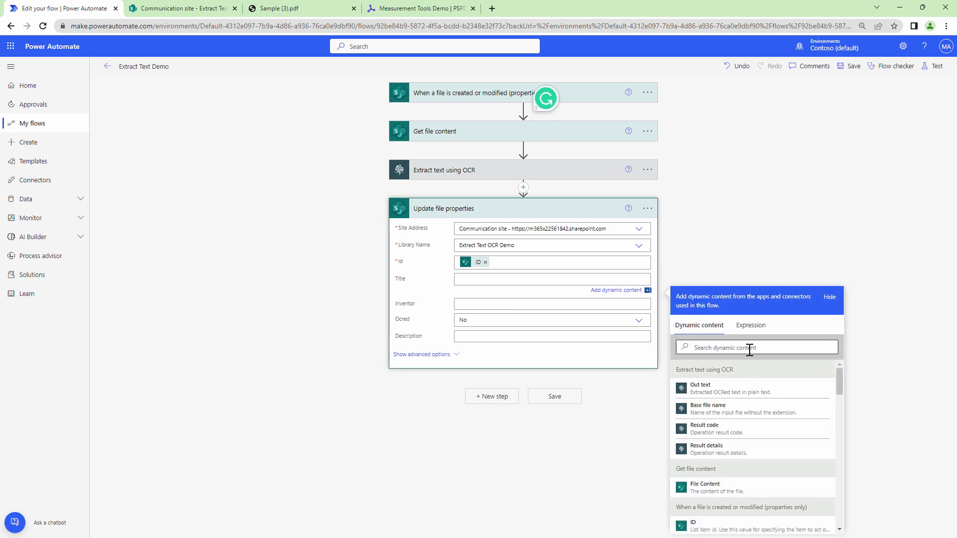
type("tit")
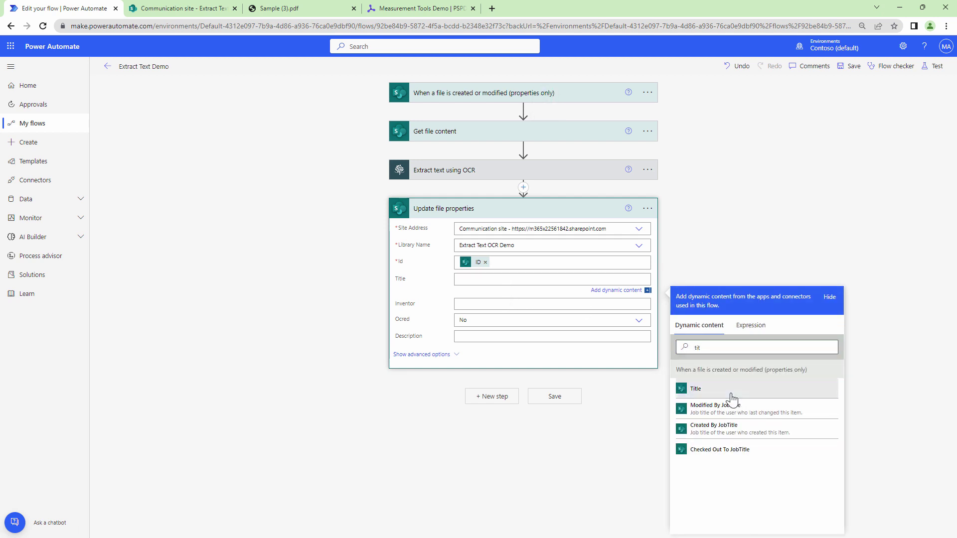
left_click(679, 390)
- Fill Inventor with the OCR Out text, set Ocred to Yes, map Description, and save
left_click(537, 305)
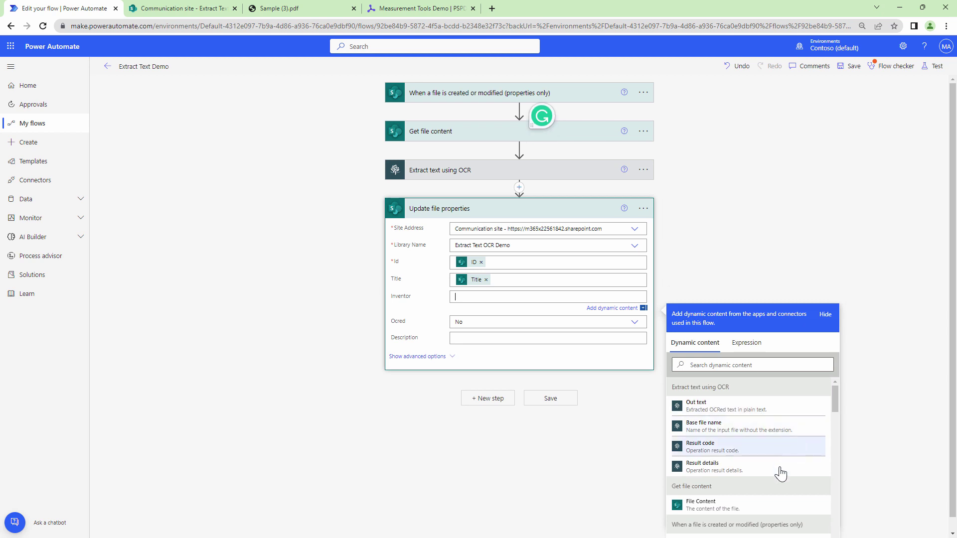
left_click(737, 415)
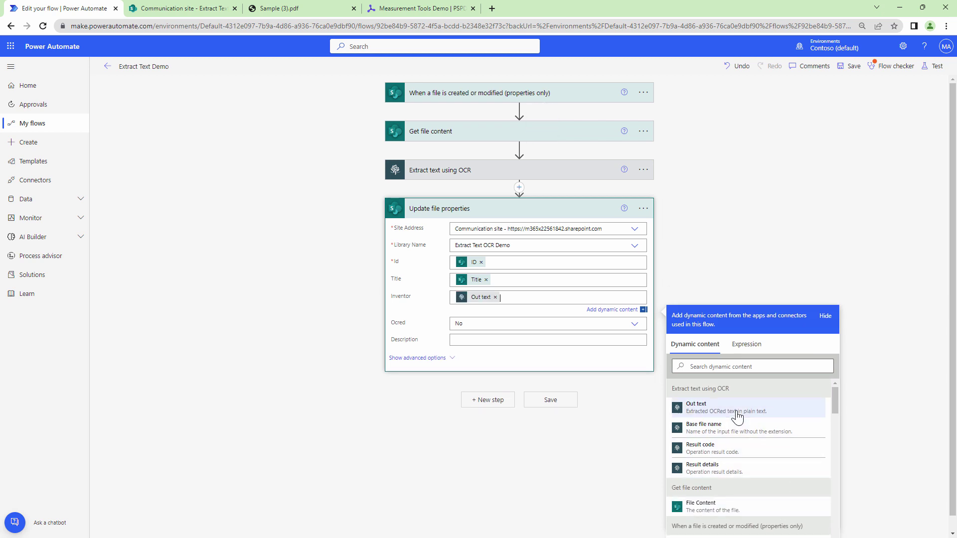
left_click(493, 324)
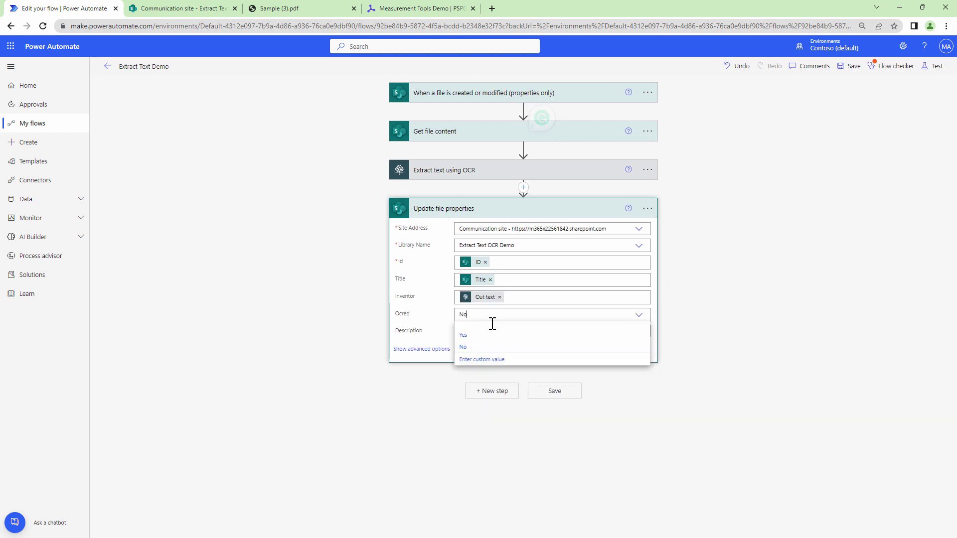
left_click(487, 338)
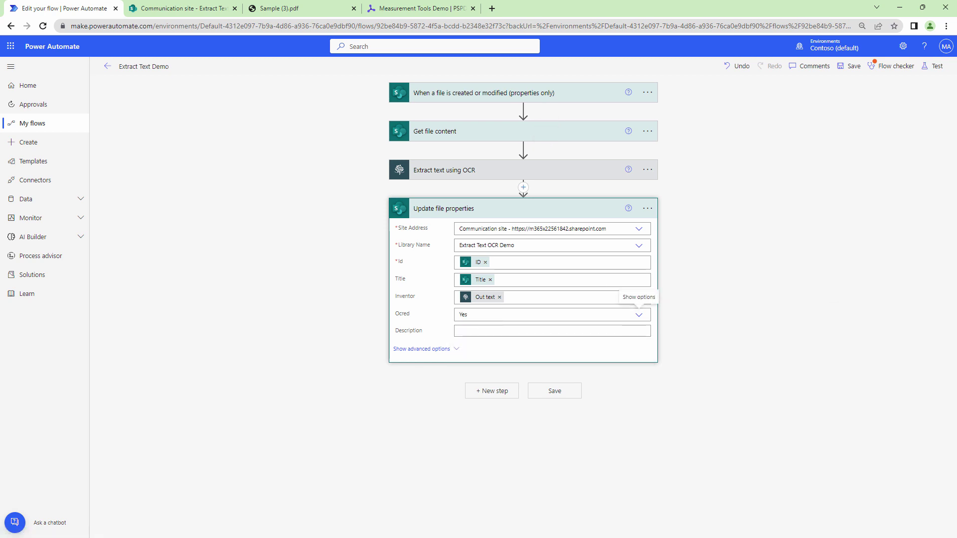
left_click(641, 331)
left_click(794, 399)
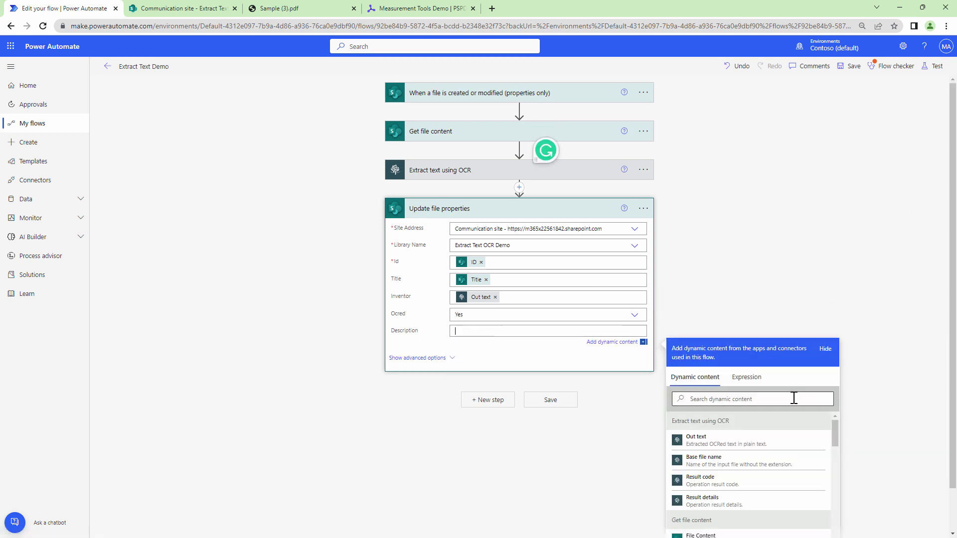
type("des")
left_click(708, 442)
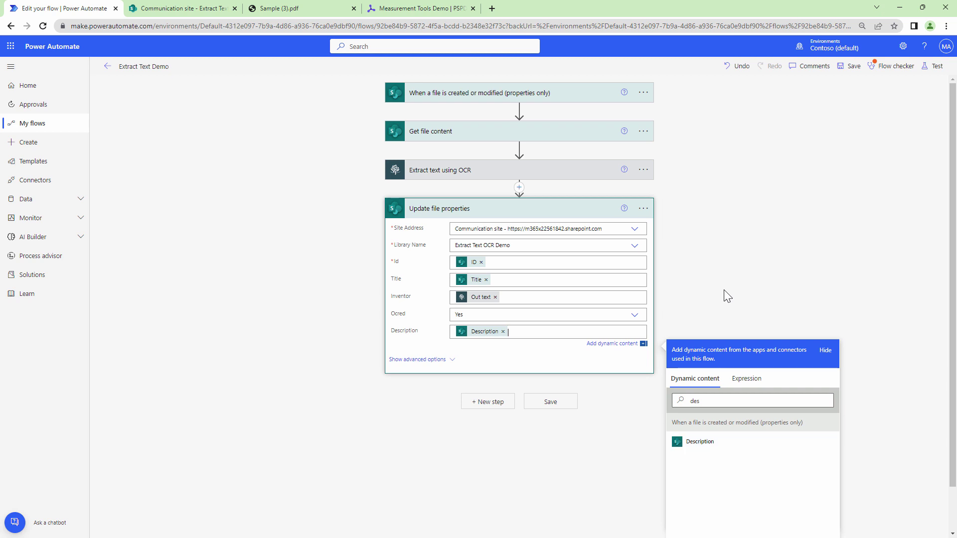
left_click(852, 66)
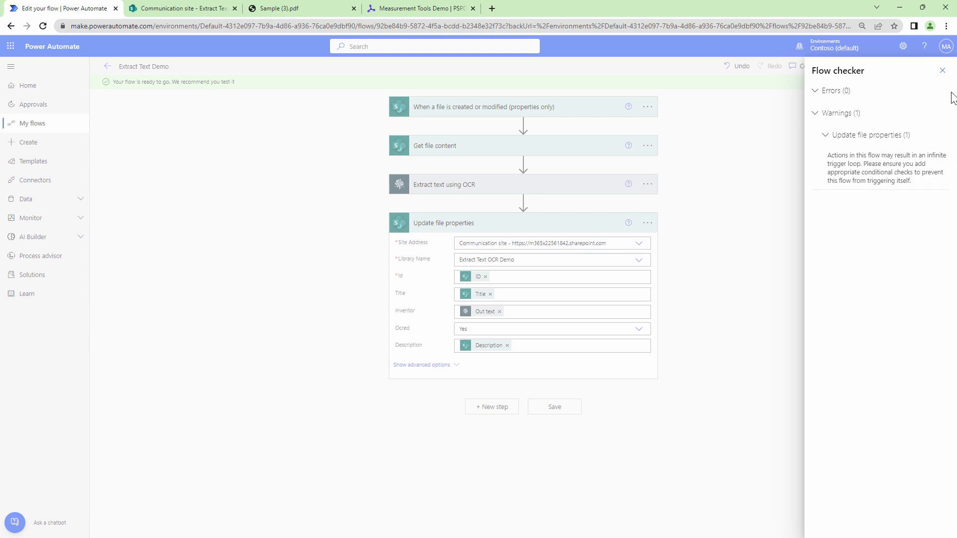
- Close the flow checker and start a manual test run, then go to the SharePoint library
left_click(943, 70)
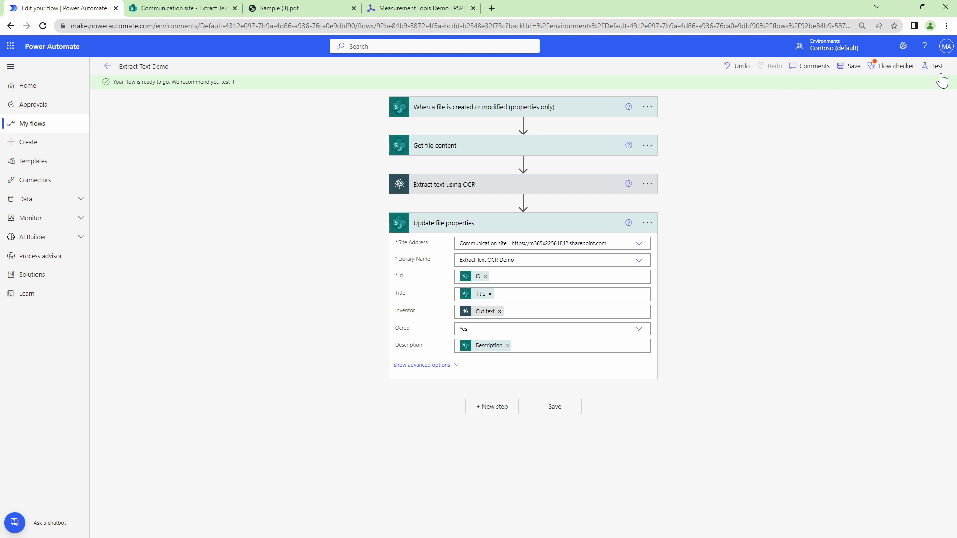
left_click(939, 66)
left_click(833, 100)
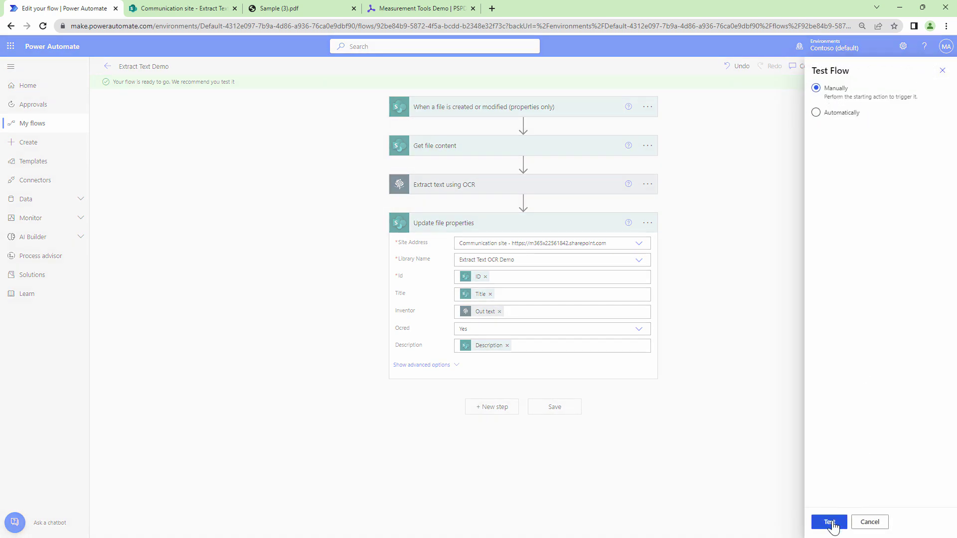
left_click(830, 522)
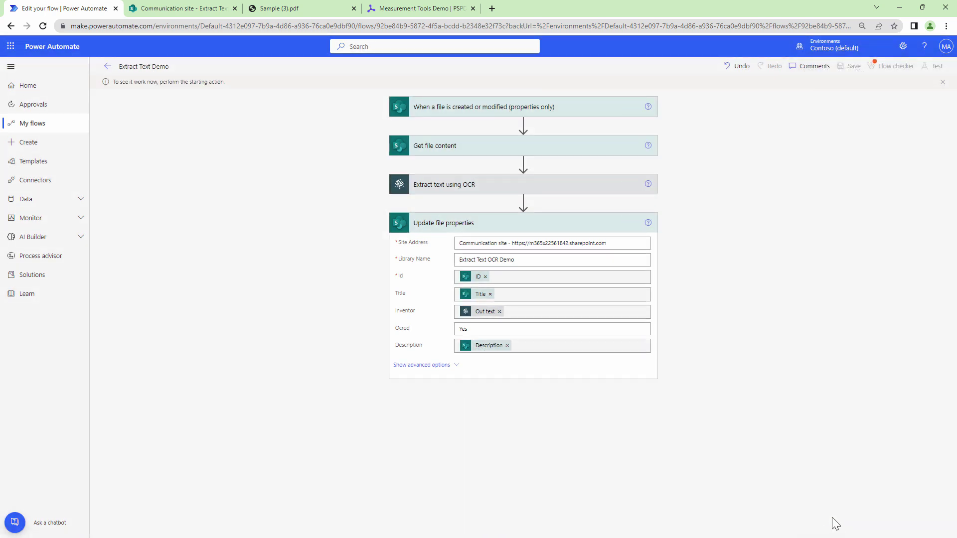
left_click(206, 9)
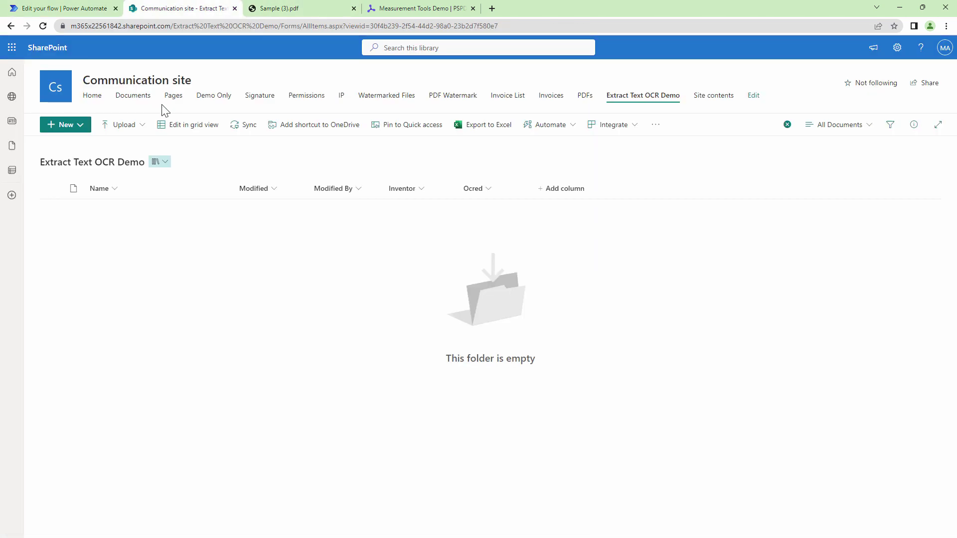
- Upload Sample (3).pdf to the Extract Text OCR Demo library and return to the flow run
left_click(119, 125)
left_click(151, 148)
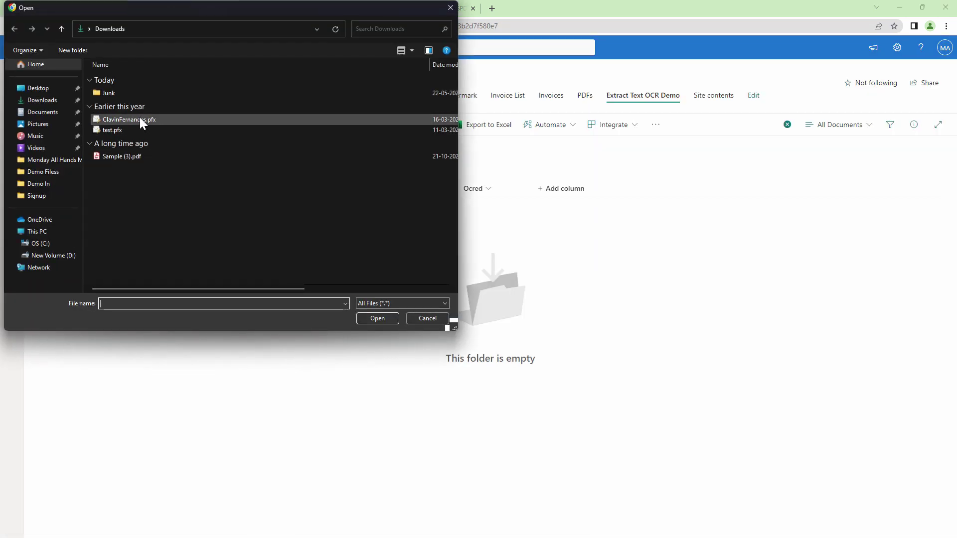
left_click(145, 157)
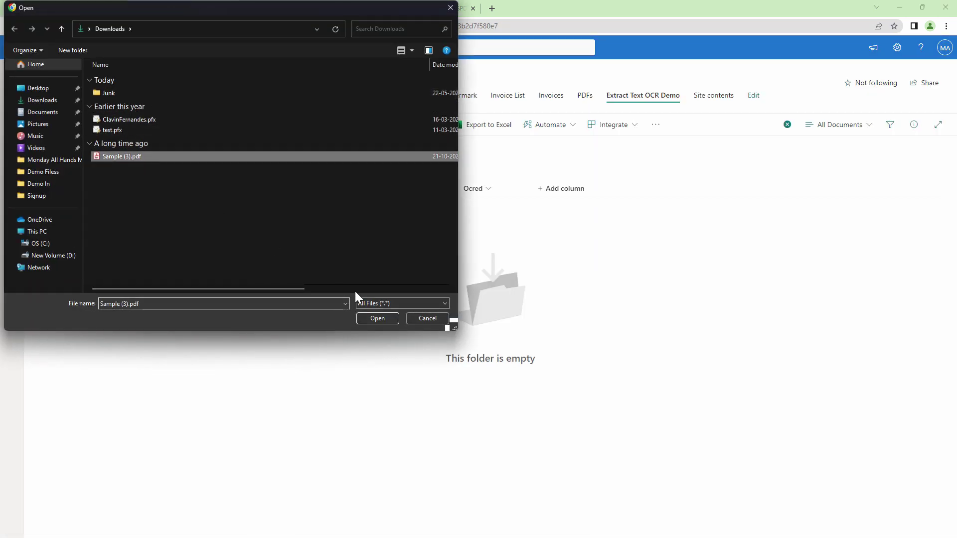
left_click(384, 319)
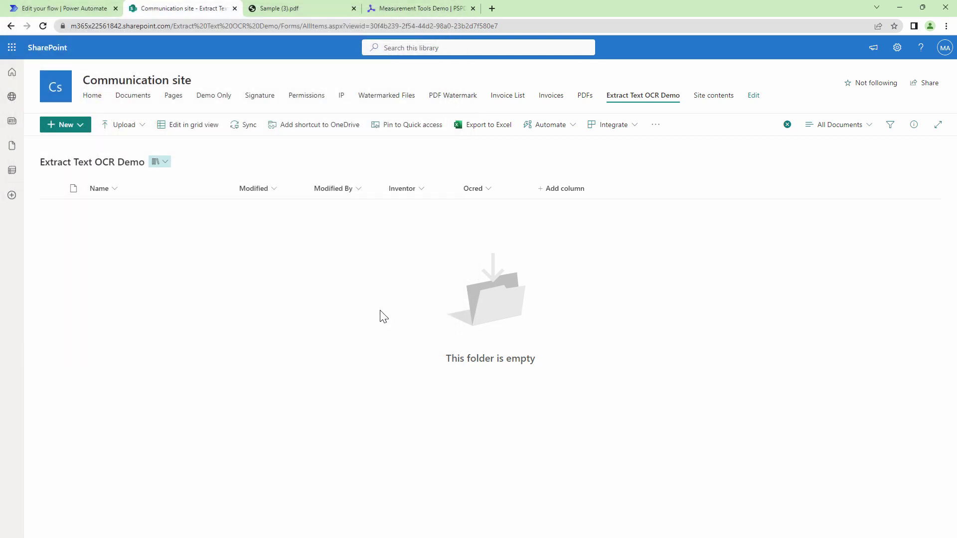
left_click(77, 9)
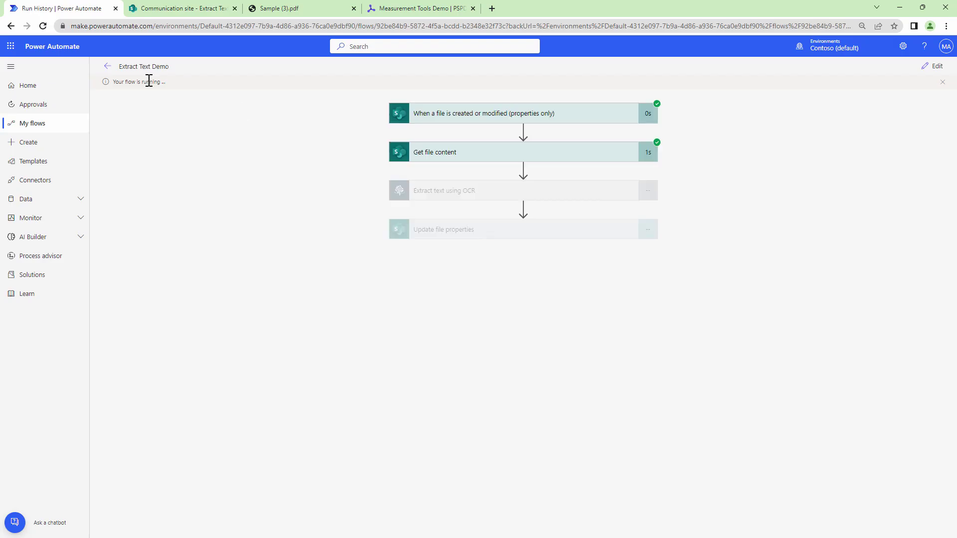
- Expand the OCR step and compare its Out text with the original patent PDF
left_click(598, 200)
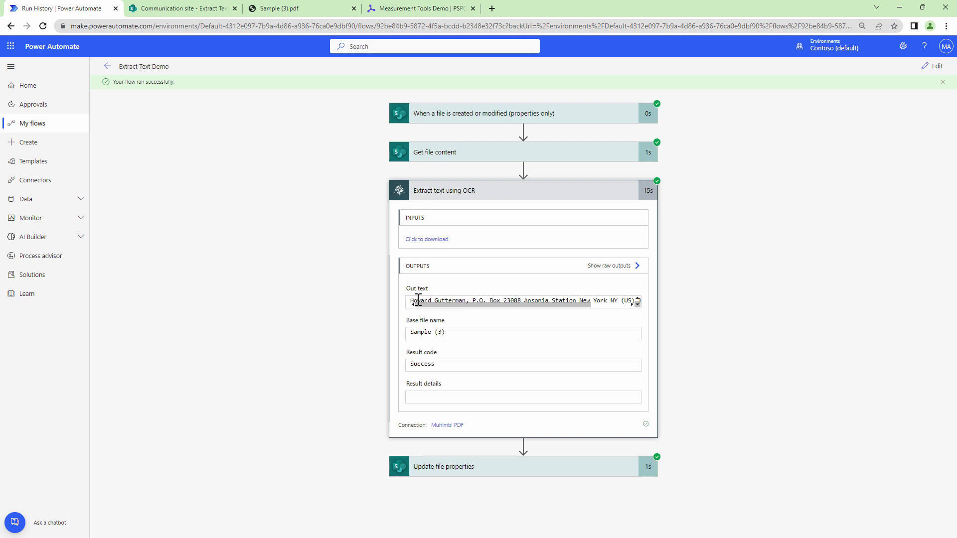
left_click_drag(419, 302, 620, 308)
left_click(296, 9)
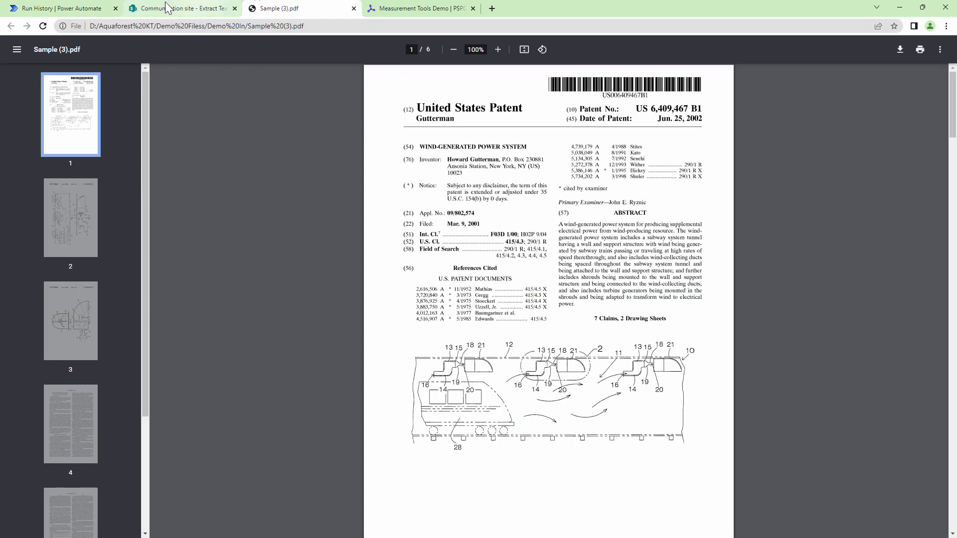
left_click(80, 10)
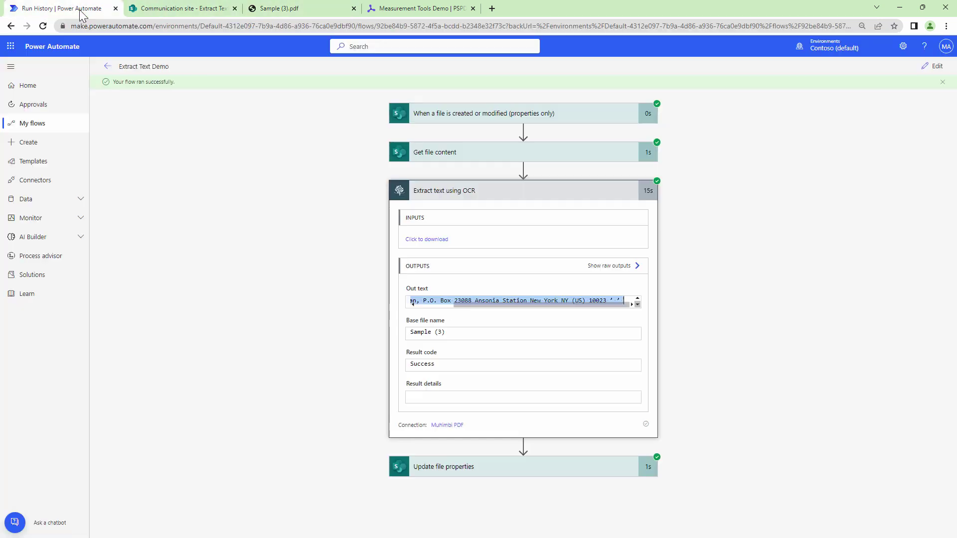
- Confirm the library's Inventor column is filled, then refresh the flow's run history
left_click(194, 10)
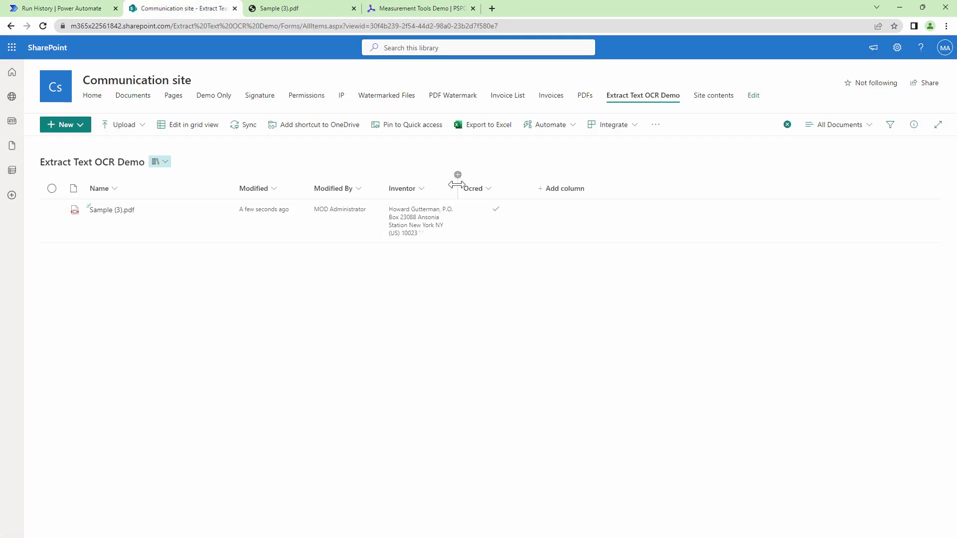
left_click_drag(457, 184, 473, 183)
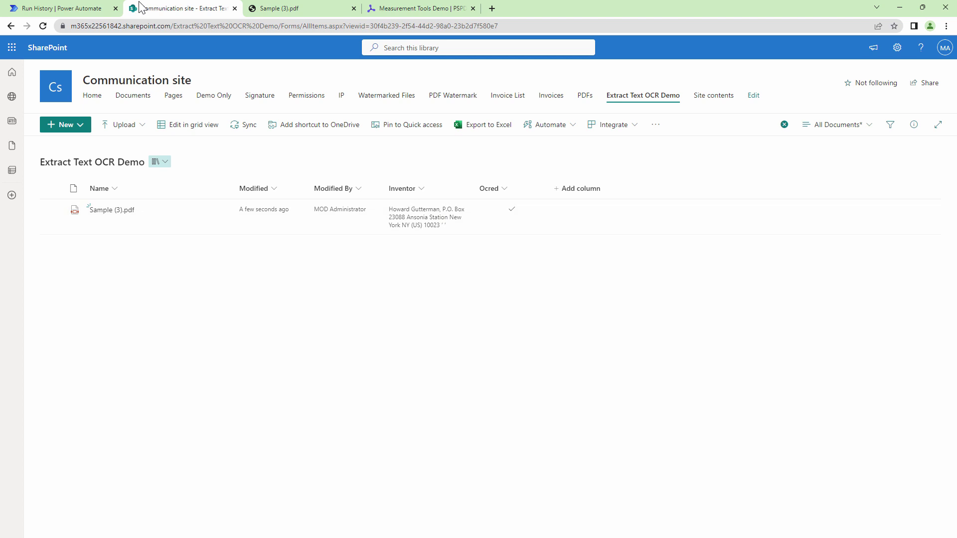
left_click(58, 8)
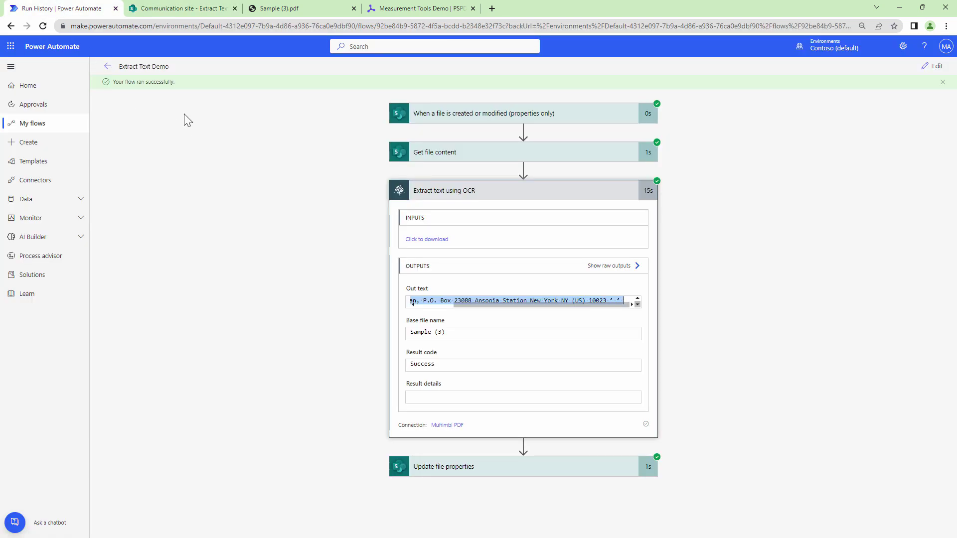
left_click(107, 66)
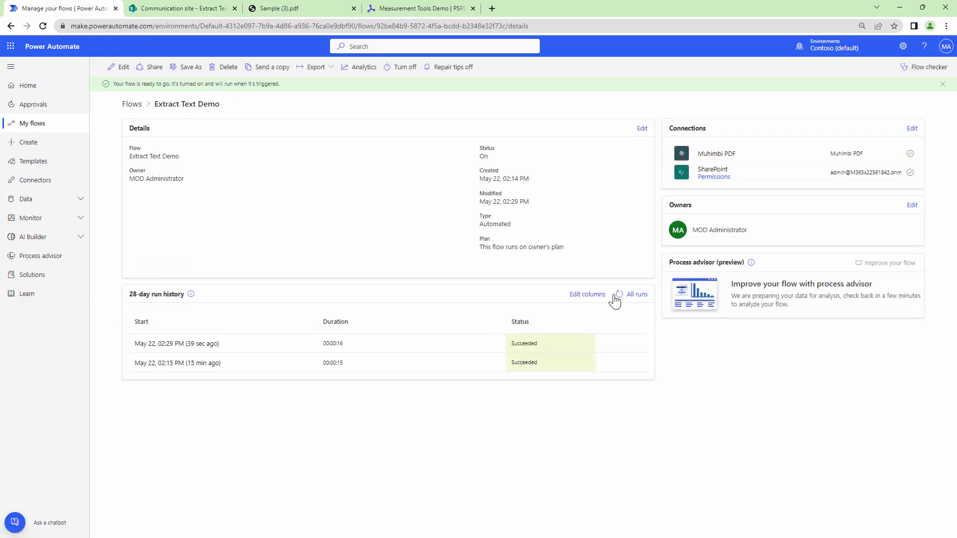
left_click(618, 299)
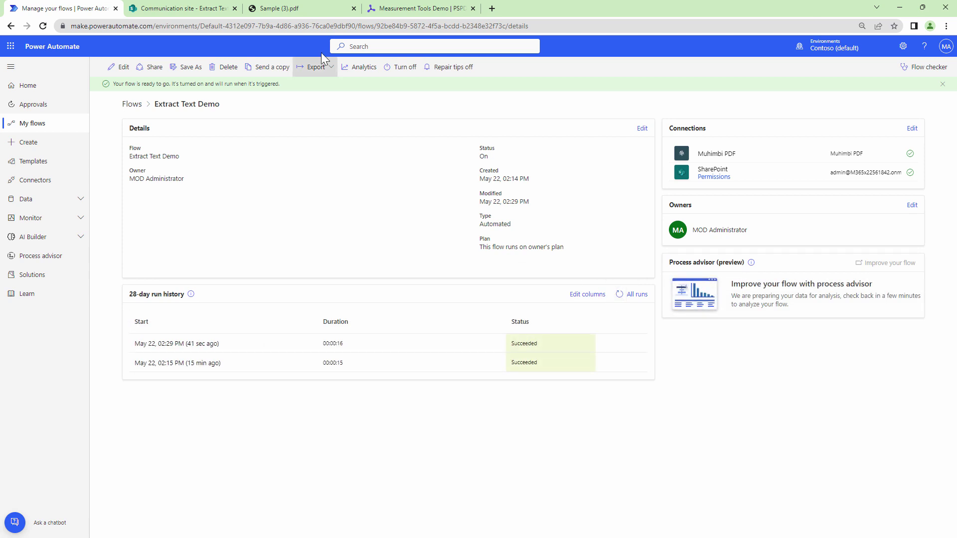